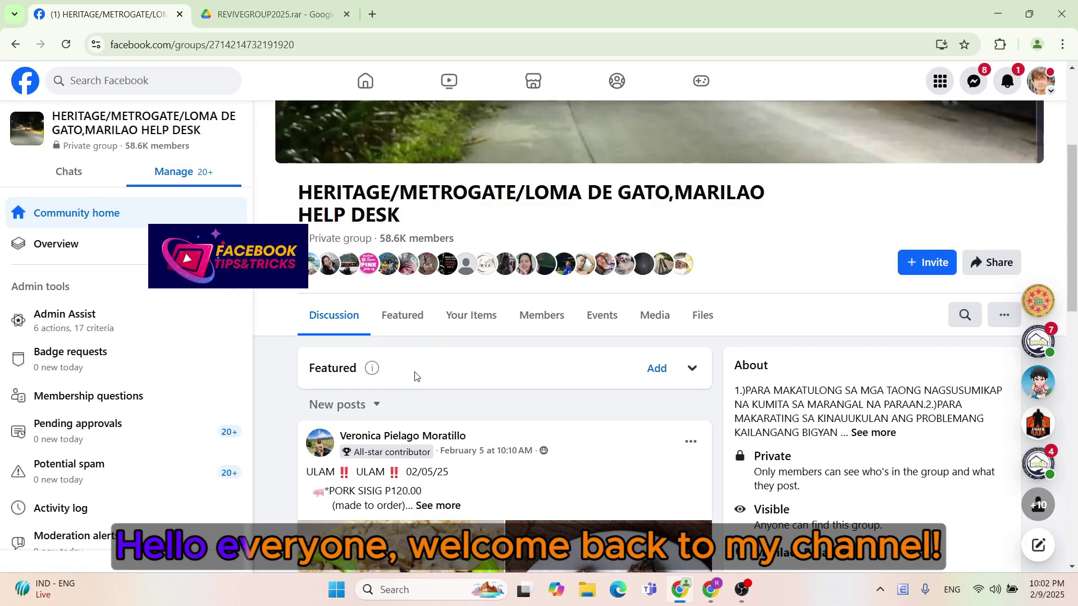
Open the group's Group Status page and review its suspension and intellectual property violation details.
scroll(393, 280, "down", 10)
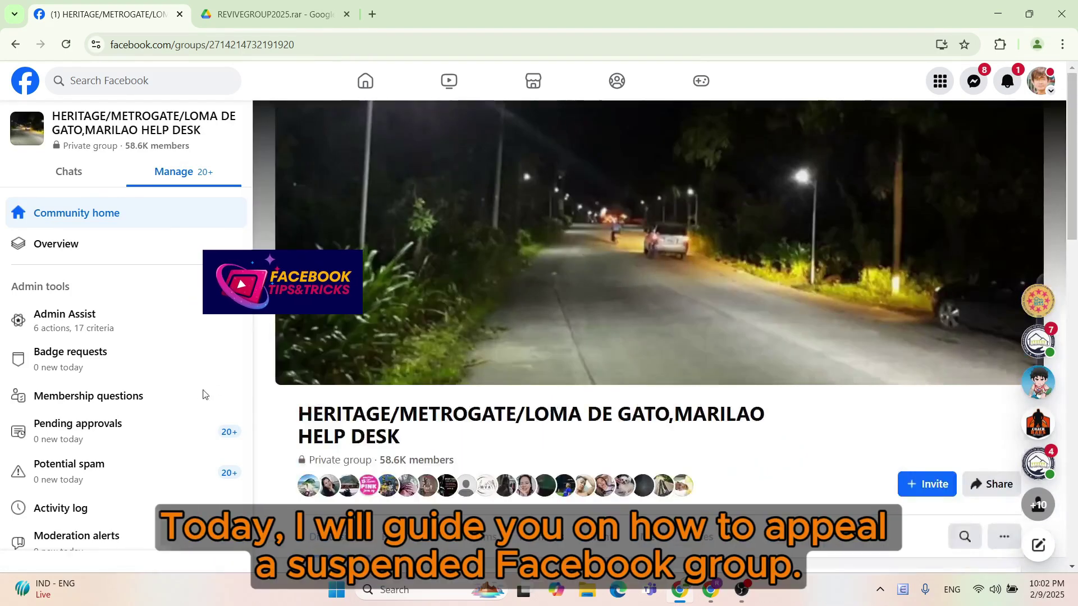
scroll(191, 392, "down", 6)
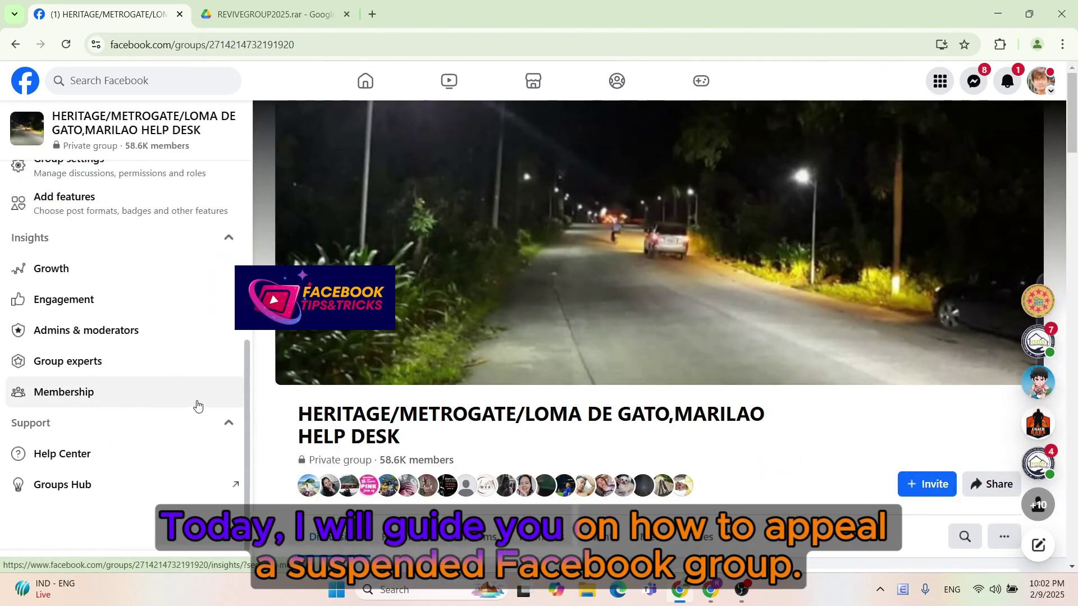
scroll(197, 406, "up", 4)
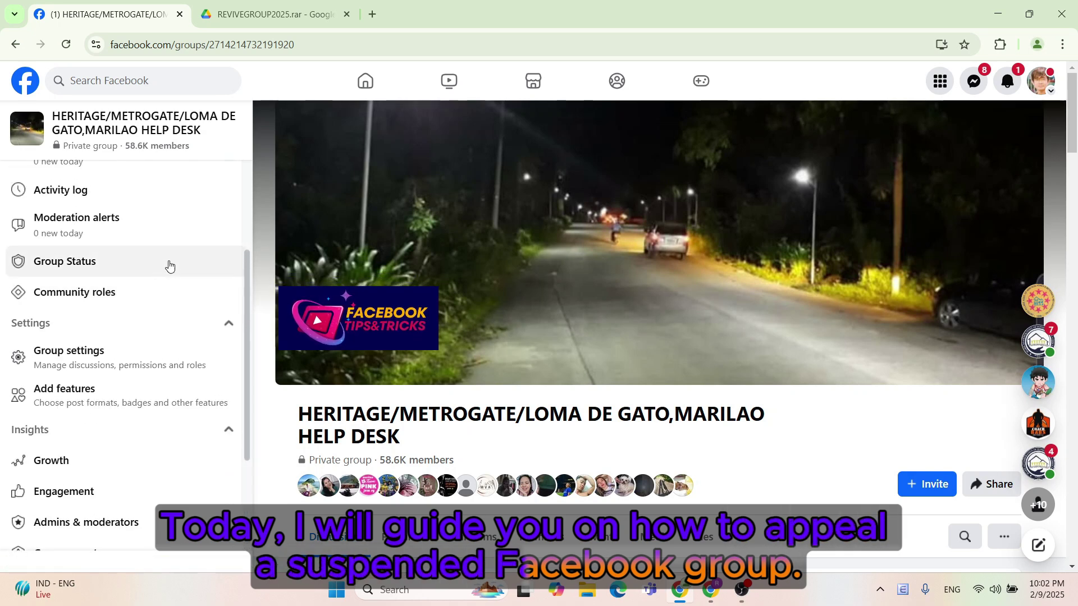
left_click(157, 263)
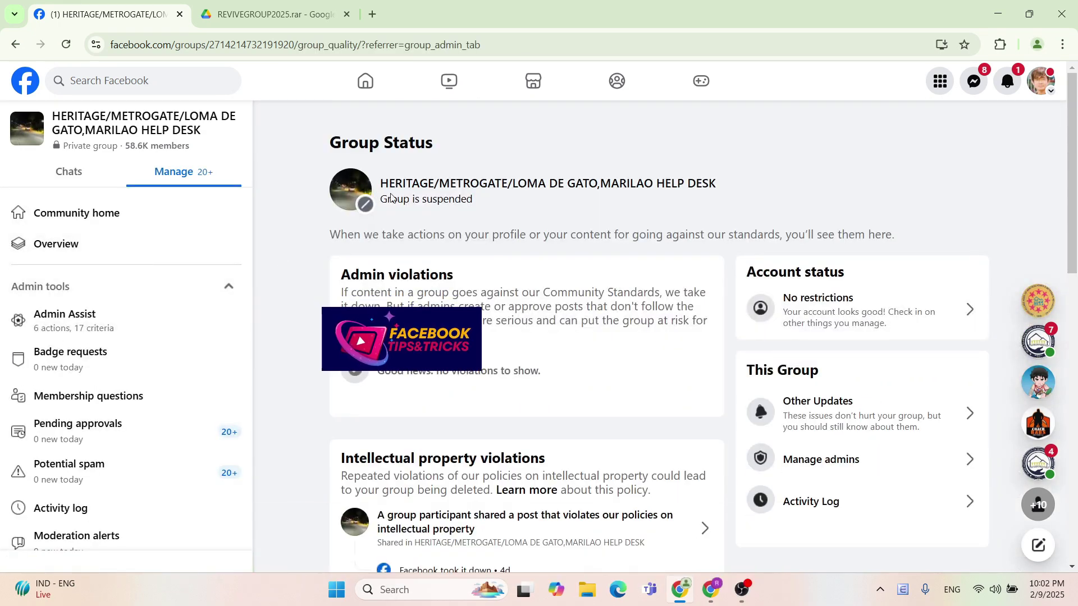
left_click_drag(373, 181, 518, 221)
scroll(478, 252, "down", 10)
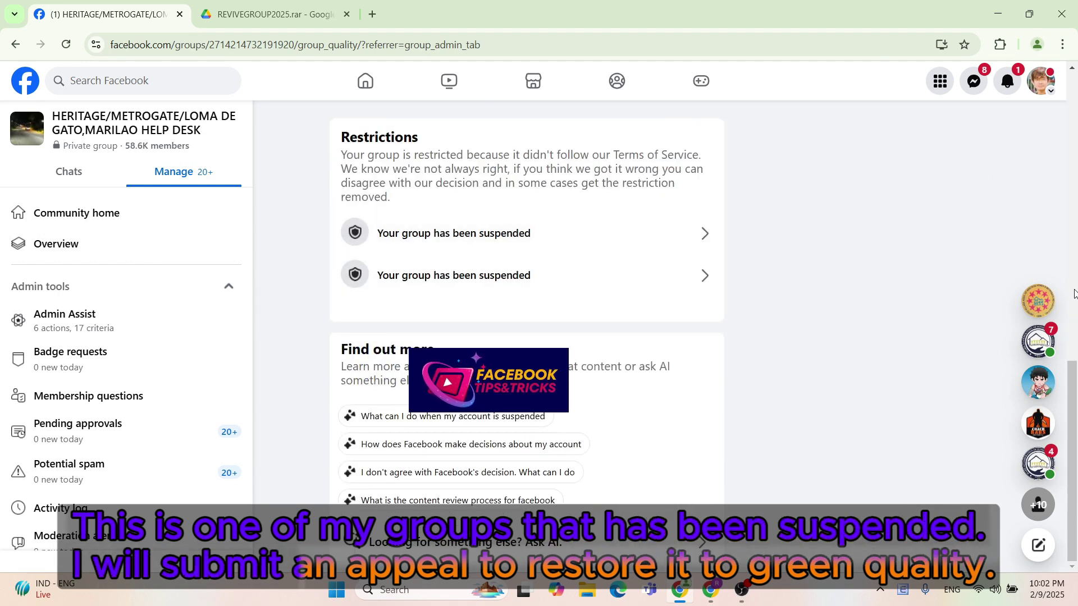
scroll(725, 296, "down", 5)
scroll(725, 297, "up", 15)
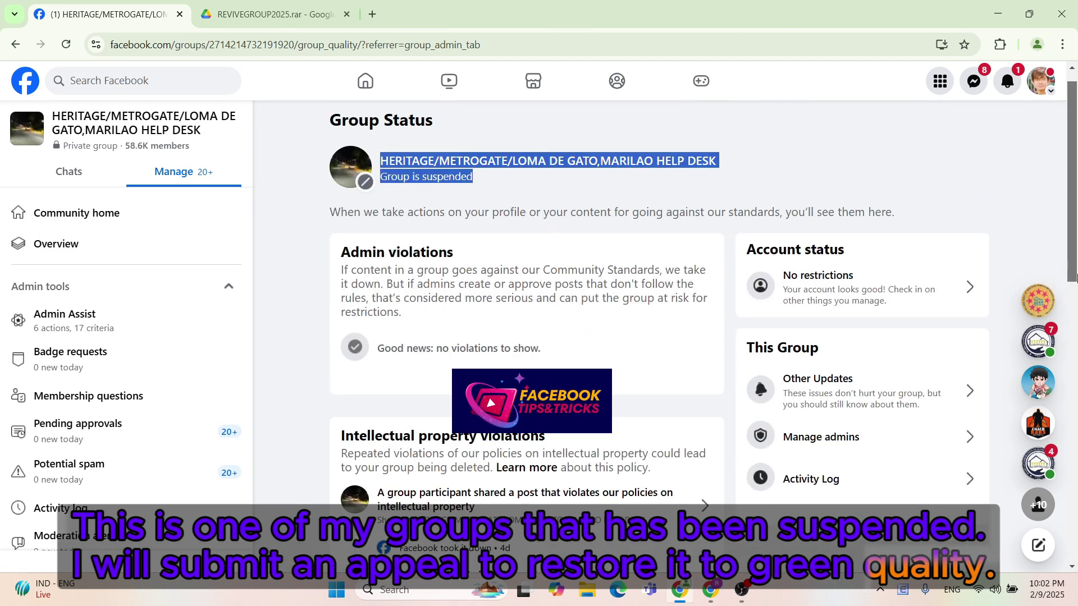
scroll(1075, 366, "down", 15)
scroll(560, 217, "down", 2)
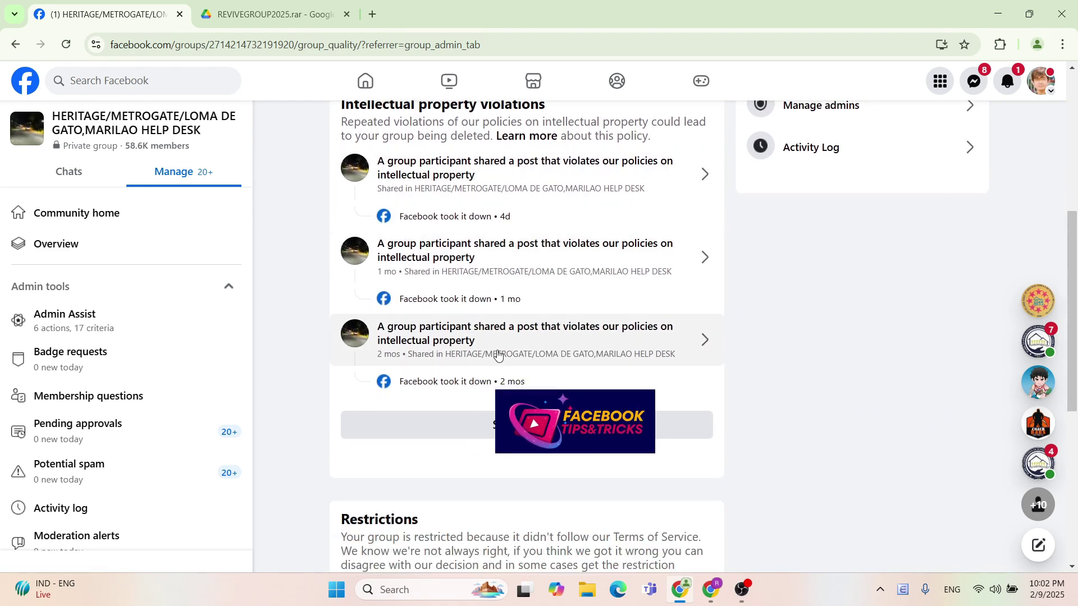
scroll(637, 325, "up", 5)
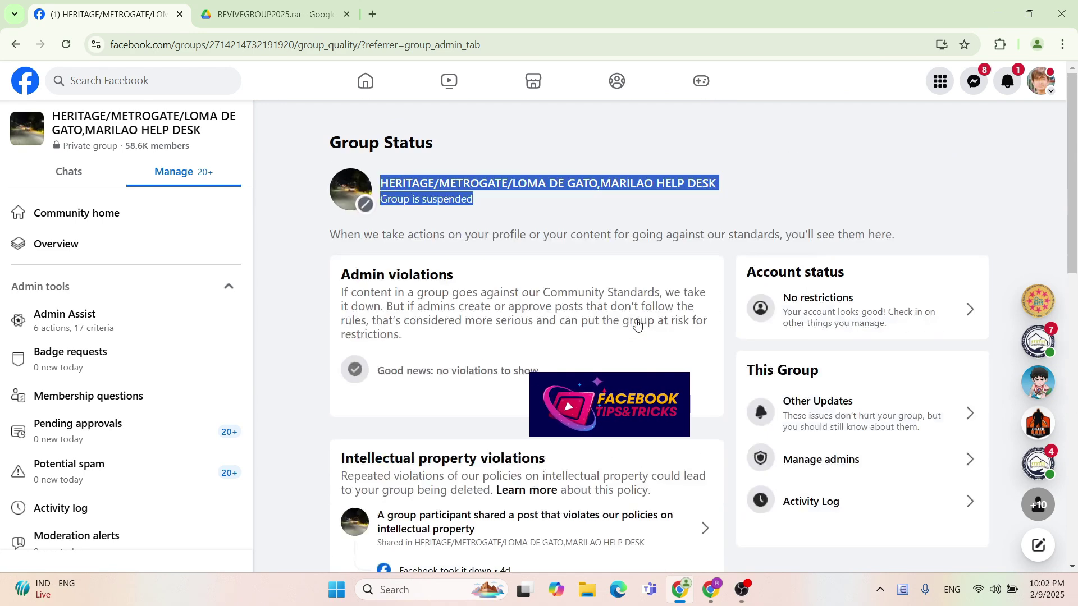
double_click(416, 200)
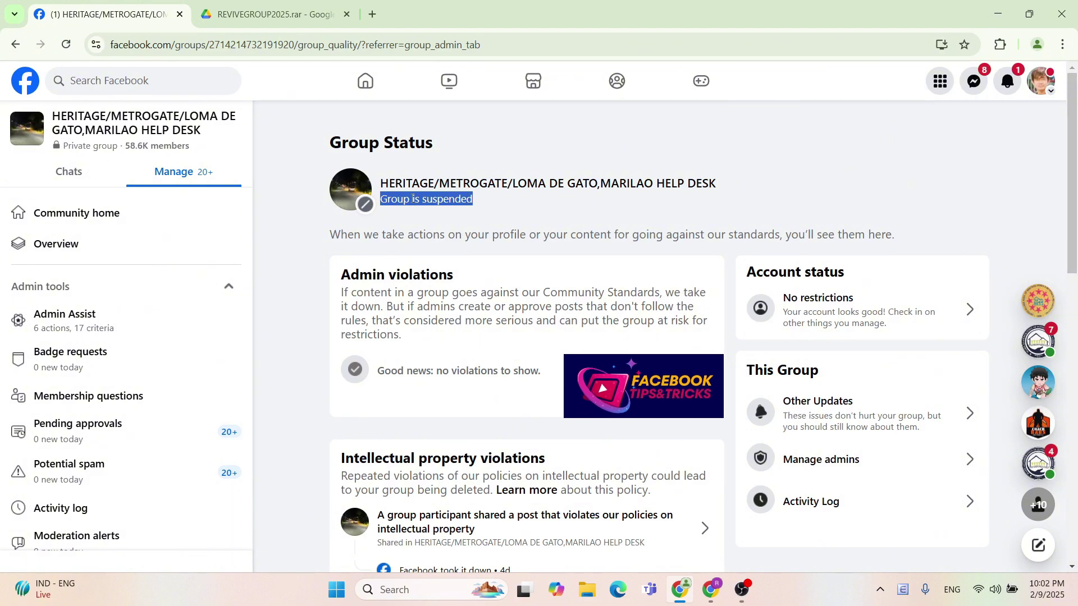
Download REVIVEGROUP2025.rar (101 KB) from Google Drive and show it in its Tool FB folder.
left_click(266, 14)
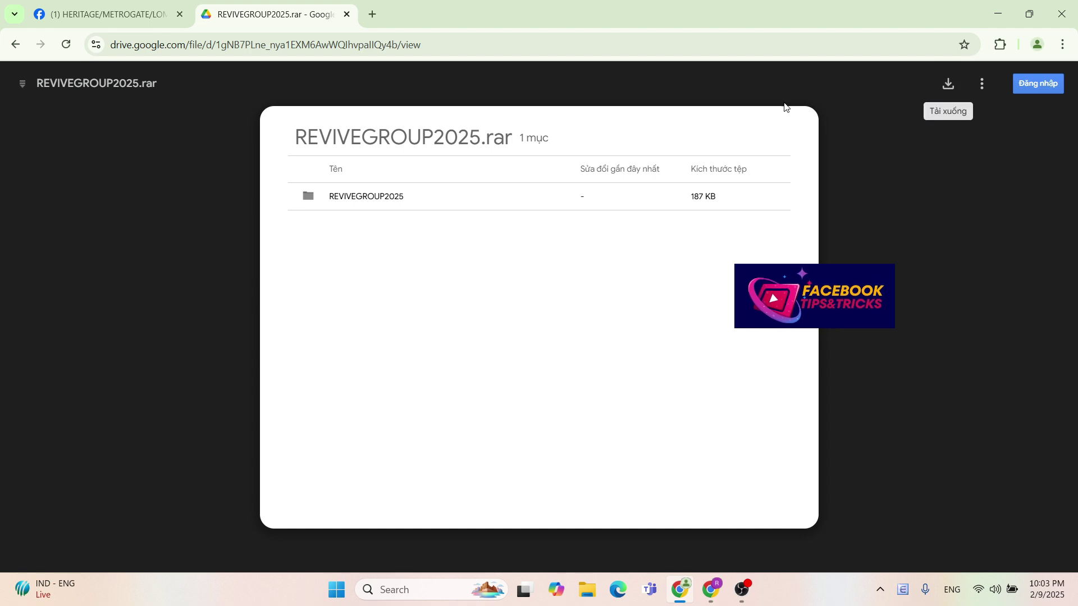
left_click(947, 85)
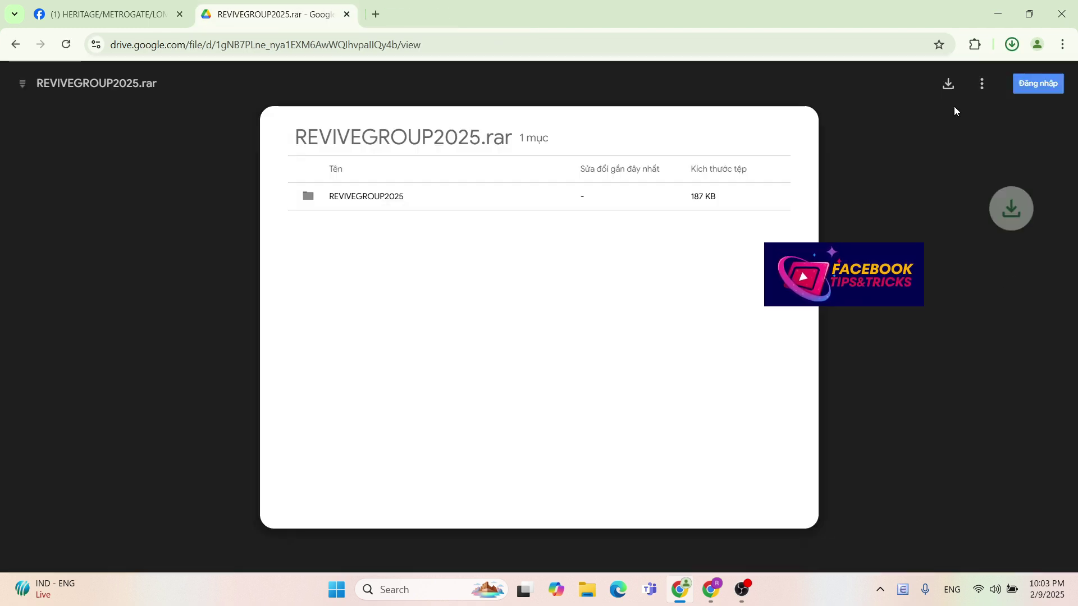
left_click(1009, 47)
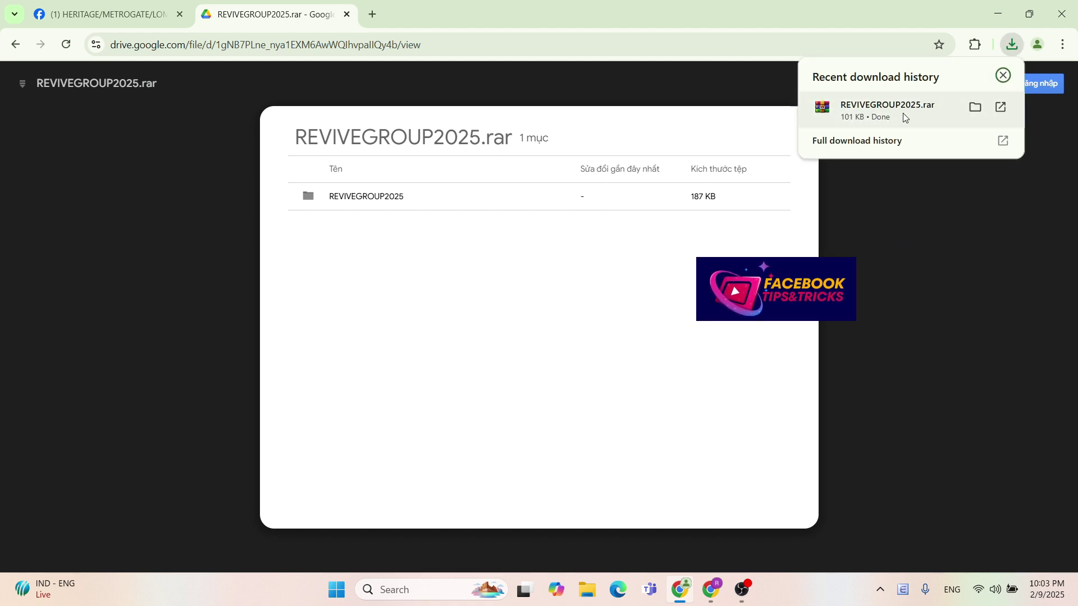
left_click(976, 107)
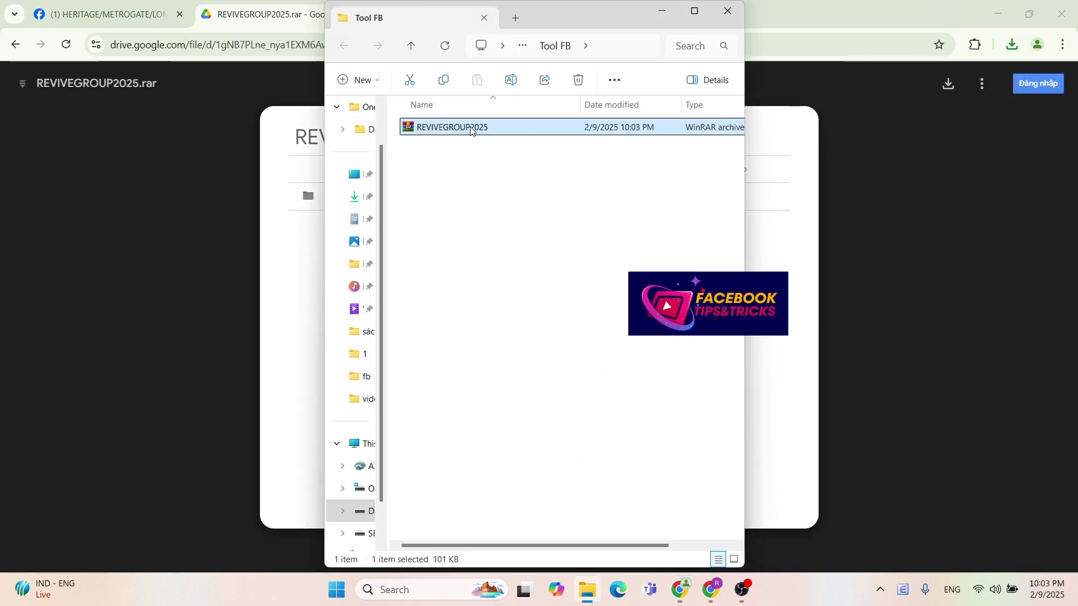
Extract REVIVEGROUP2025.rar with WinRAR Extract Here, open the extracted folder, then minimize File Explorer.
right_click(478, 129)
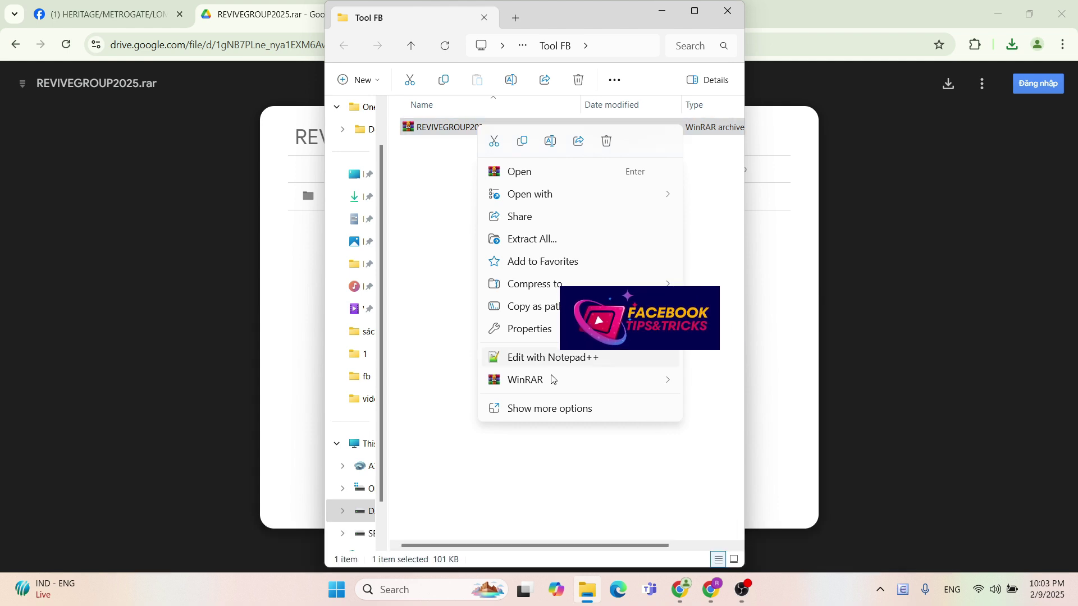
mouse_move(549, 384)
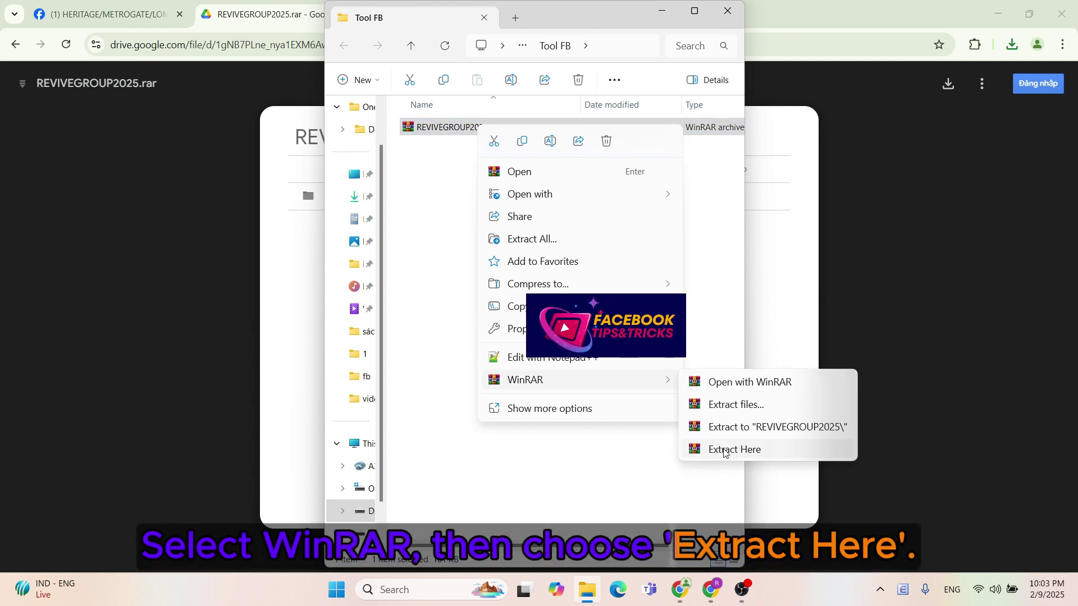
left_click(725, 451)
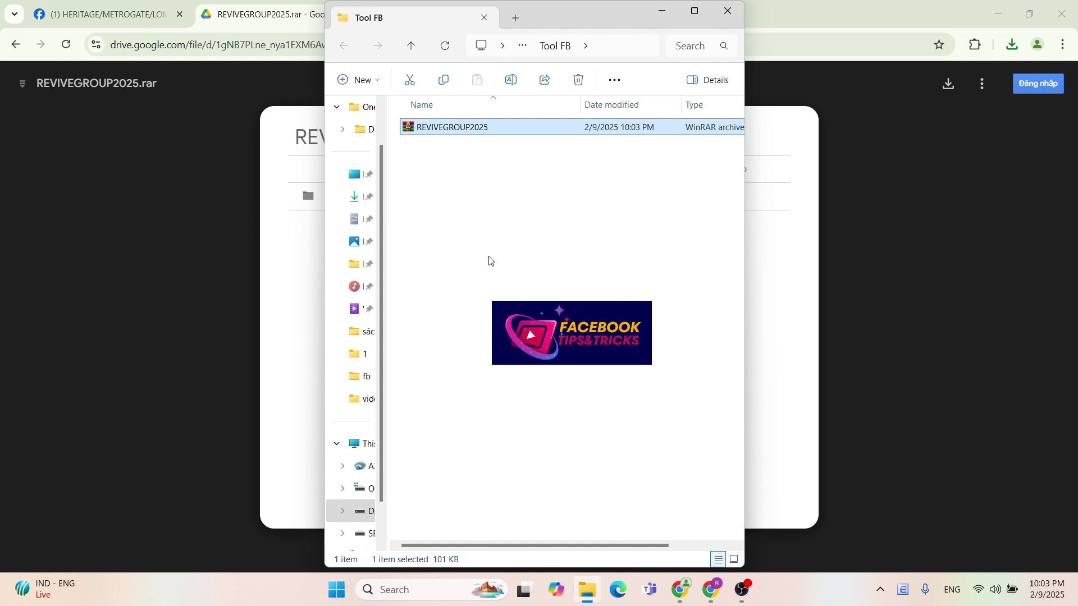
double_click(475, 127)
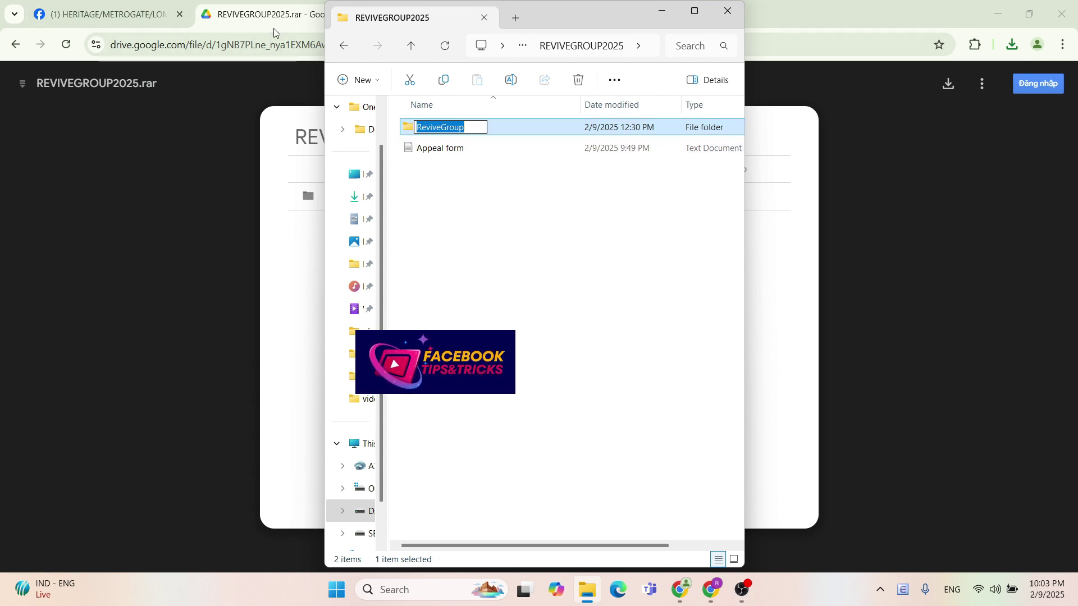
left_click(527, 13)
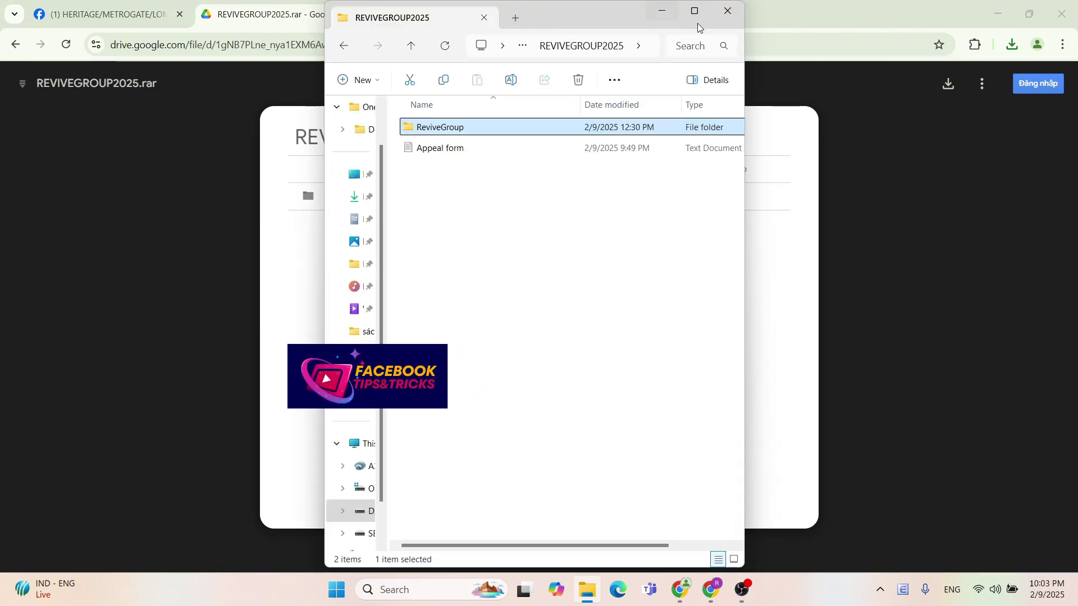
left_click(663, 11)
Open Chrome's Manage Extensions page from the Extensions menu item.
left_click(1064, 45)
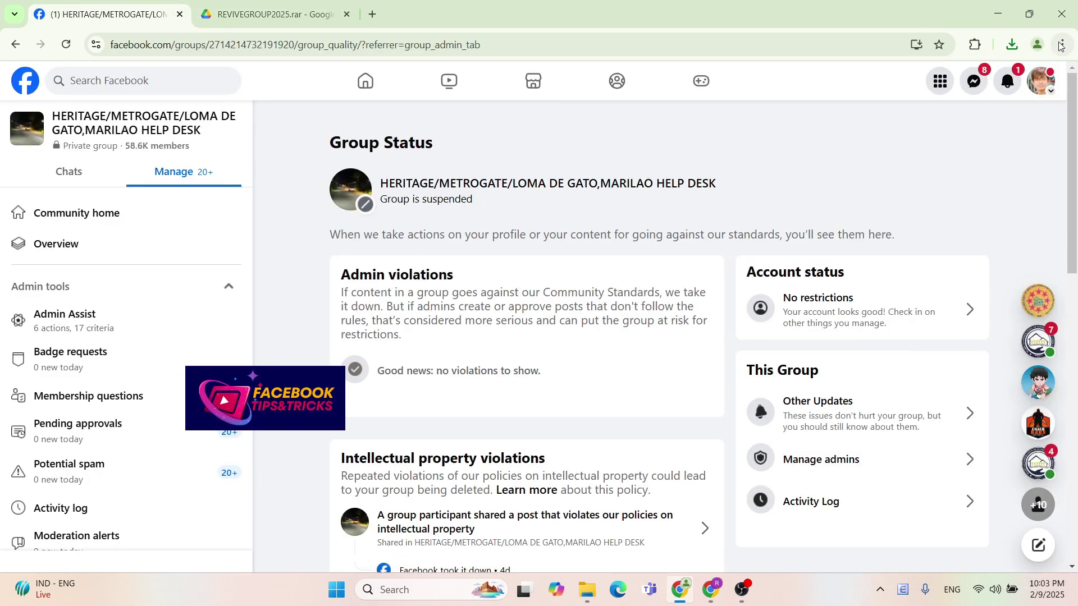
left_click(1060, 45)
mouse_move(891, 313)
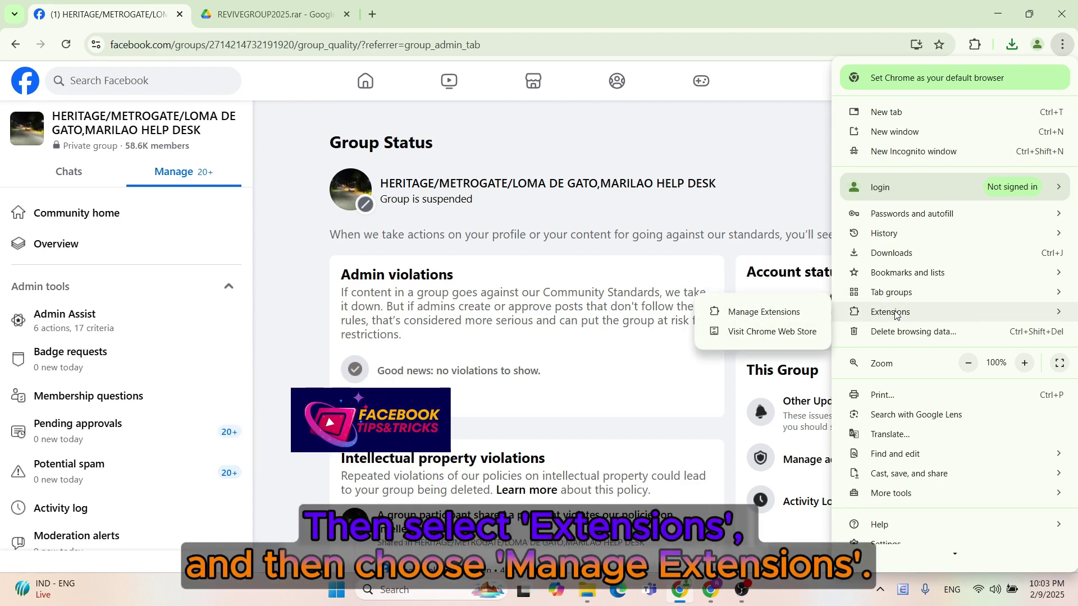
left_click(783, 314)
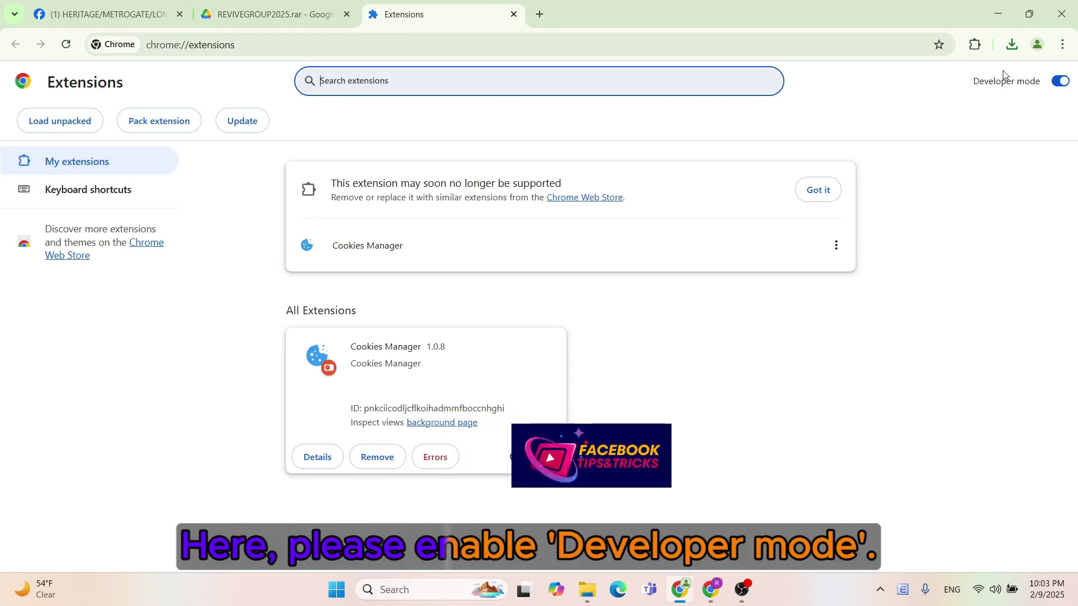
Install the ReviveGroup folder as the ReviveGroup 2025 extension and launch its appeal tool page.
left_click_drag(973, 81, 988, 79)
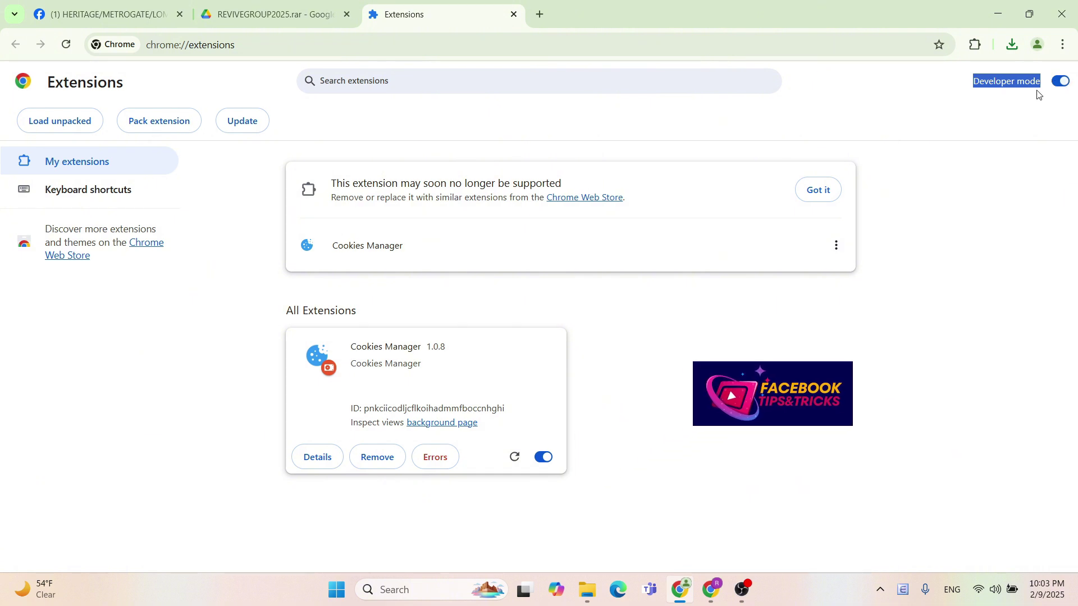
left_click(962, 202)
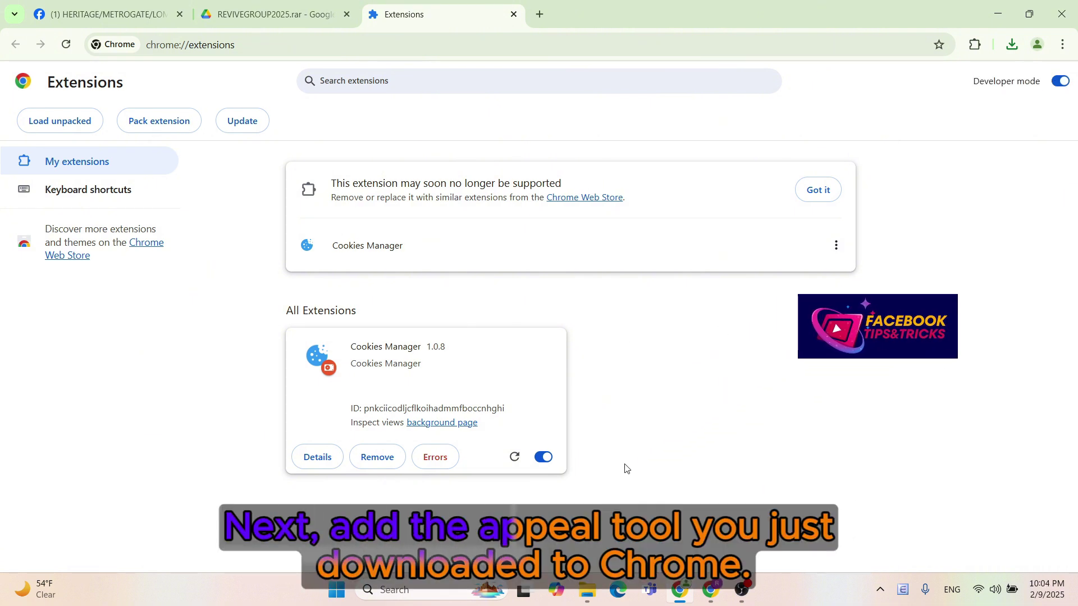
left_click(587, 591)
left_click(465, 133)
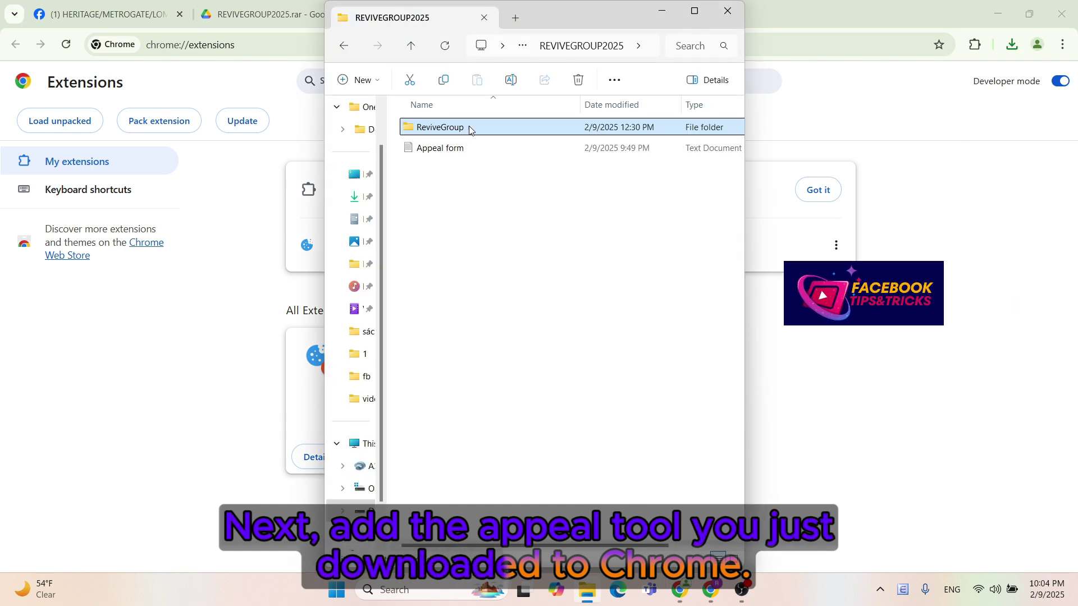
left_click(502, 123)
left_click_drag(502, 123, 840, 263)
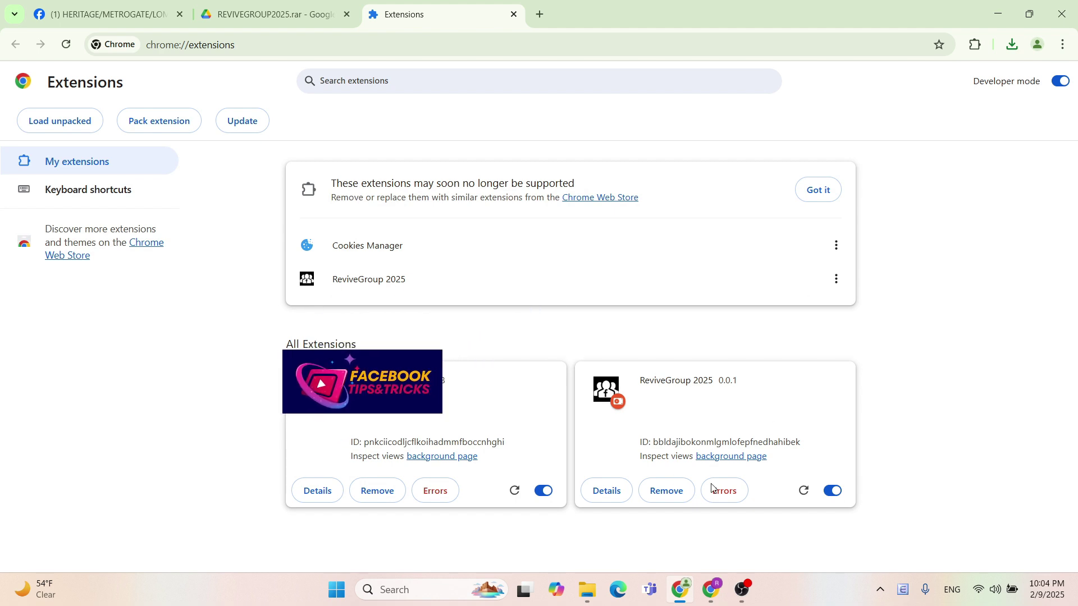
left_click(976, 44)
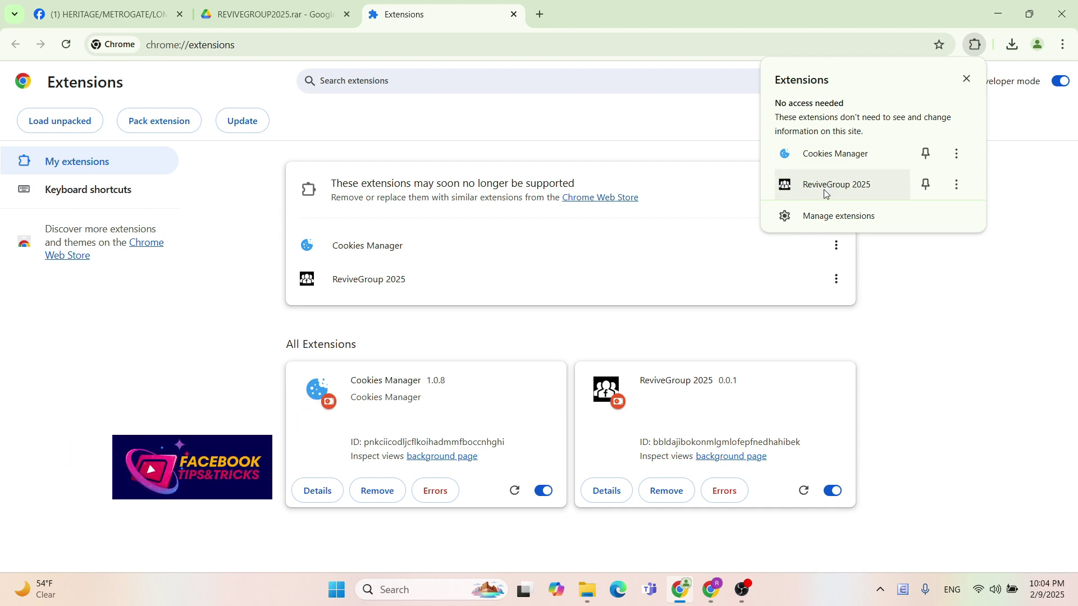
left_click(827, 192)
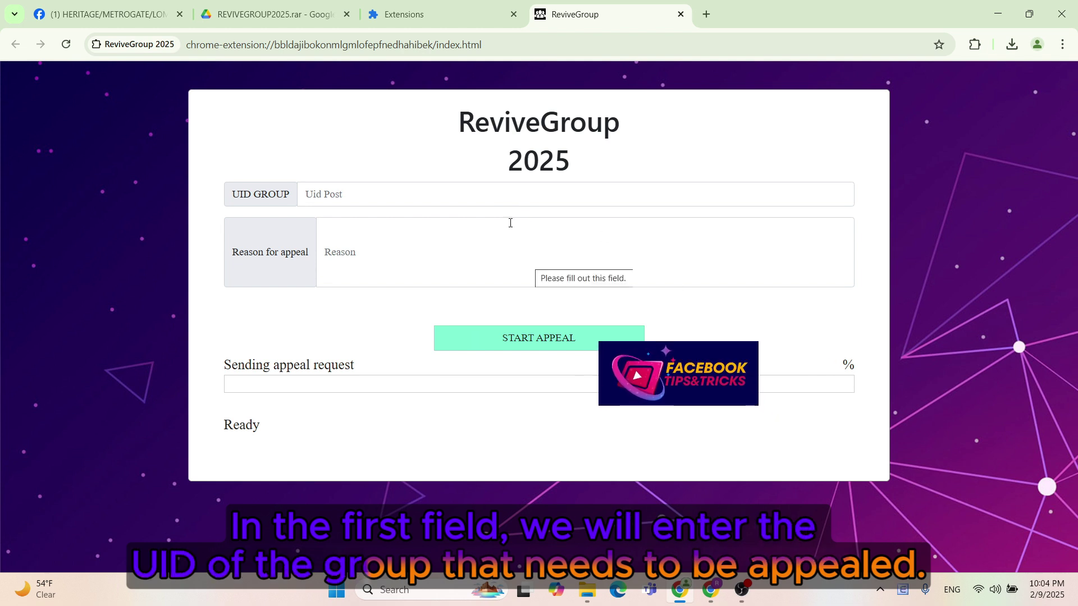
left_click(306, 194)
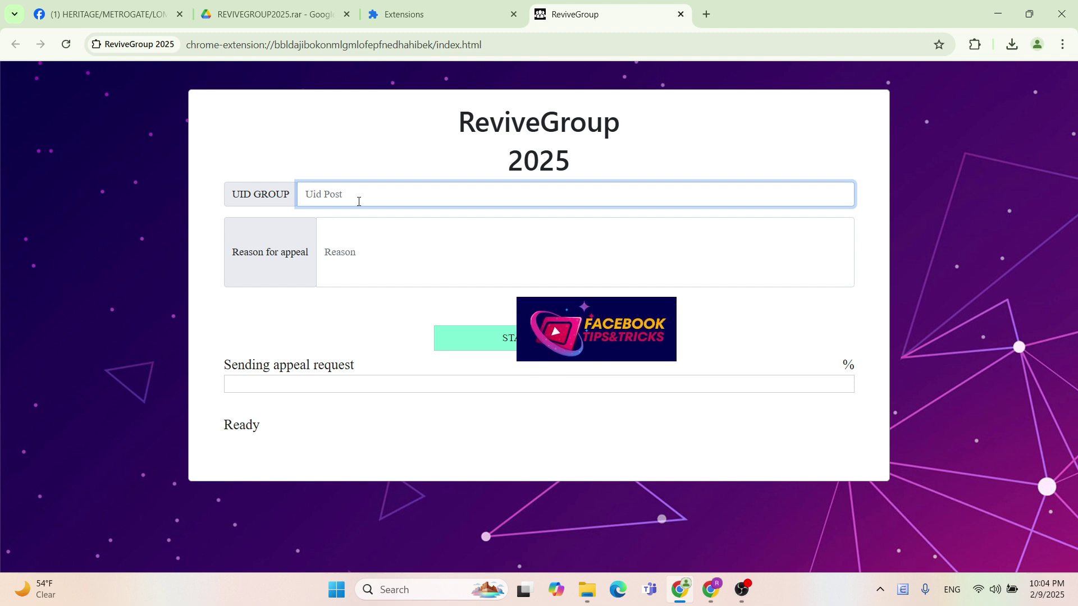
key("ctrl+1")
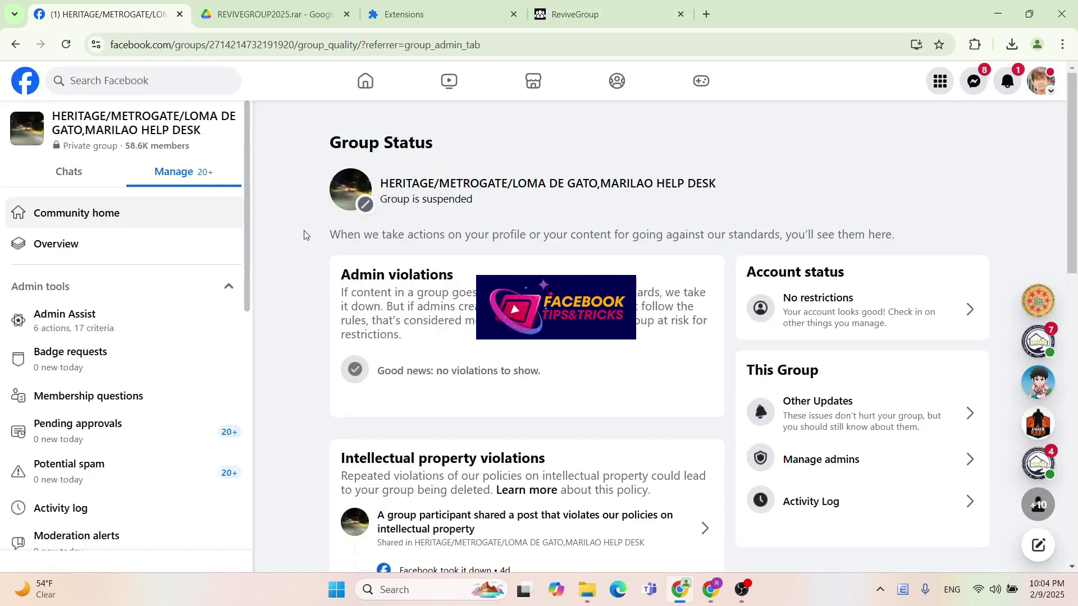
double_click(252, 47)
right_click(307, 49)
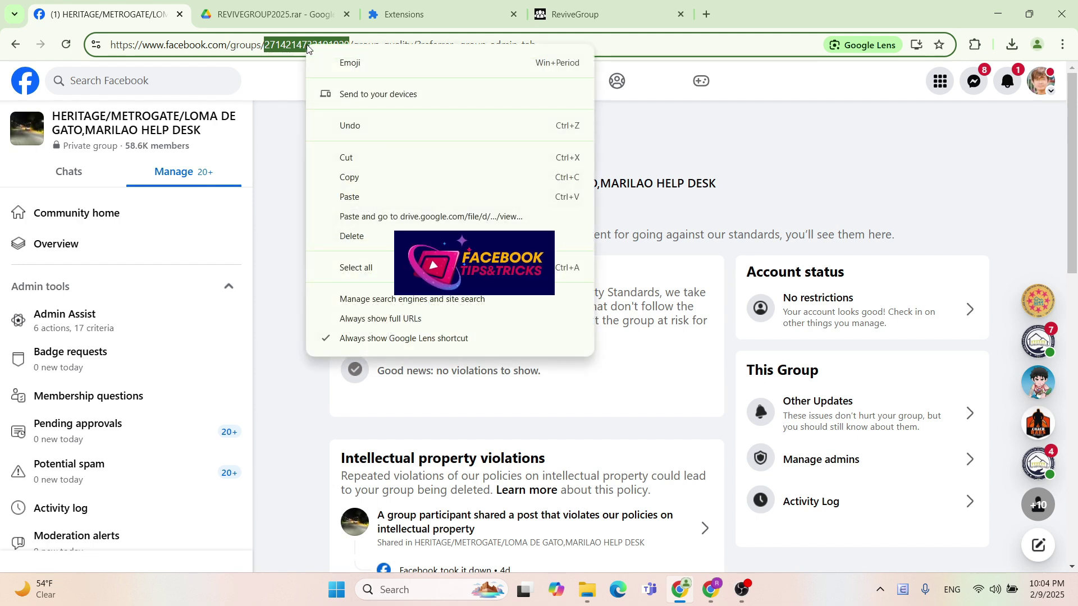
left_click(355, 178)
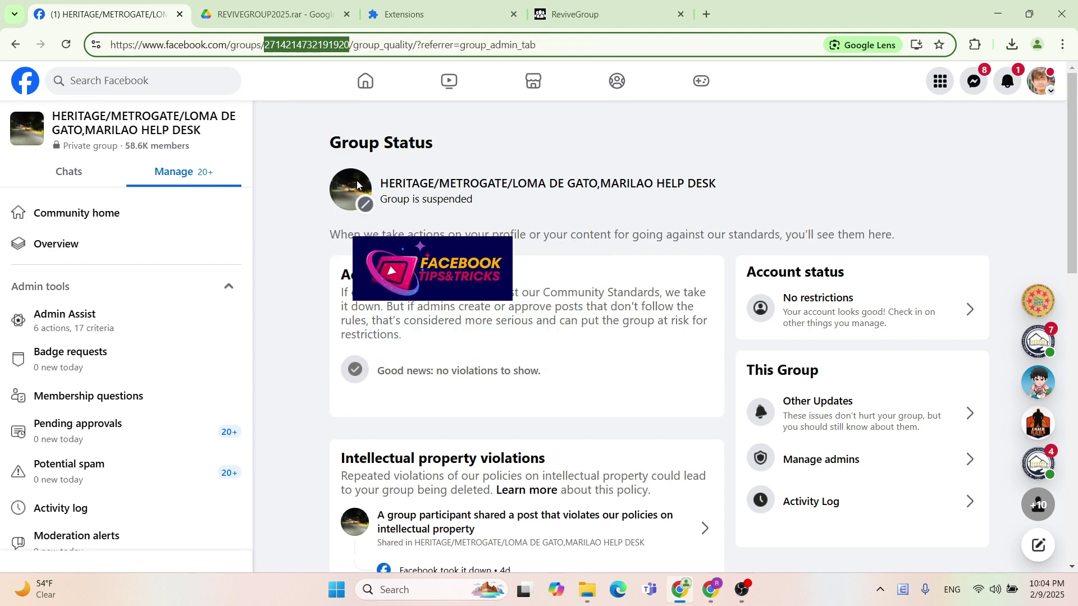
left_click(545, 7)
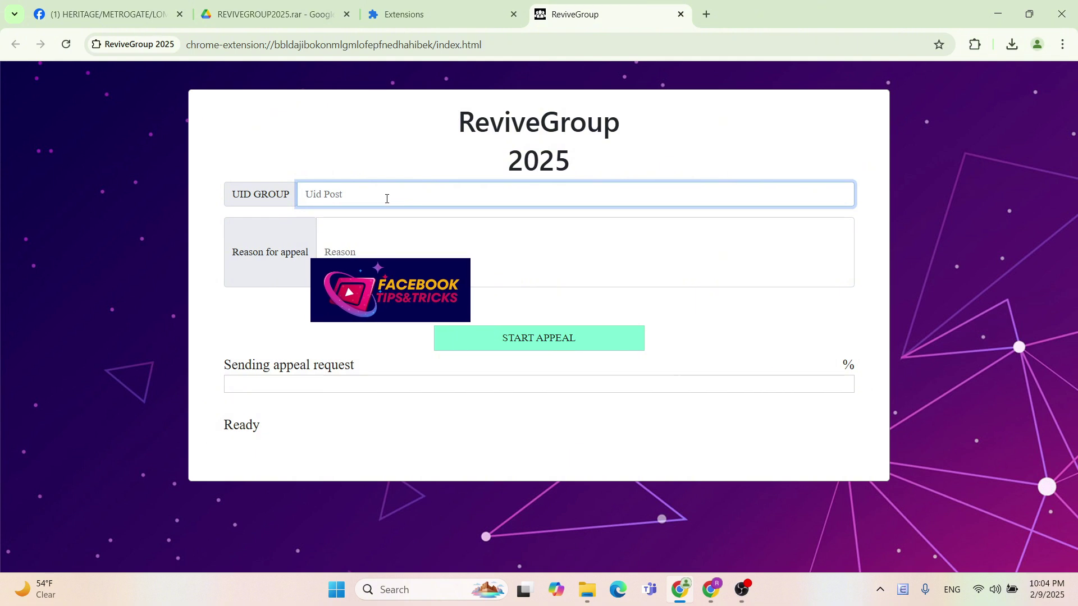
right_click(387, 199)
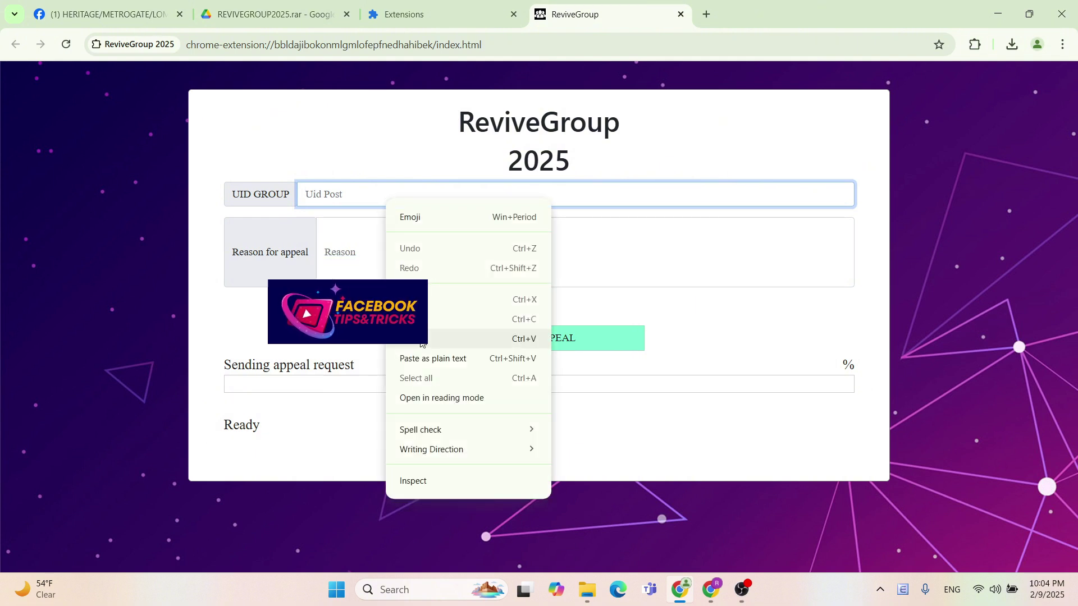
left_click(421, 339)
Bring up the Appeal form text file in the REVIVEGROUP2025 folder.
left_click(373, 236)
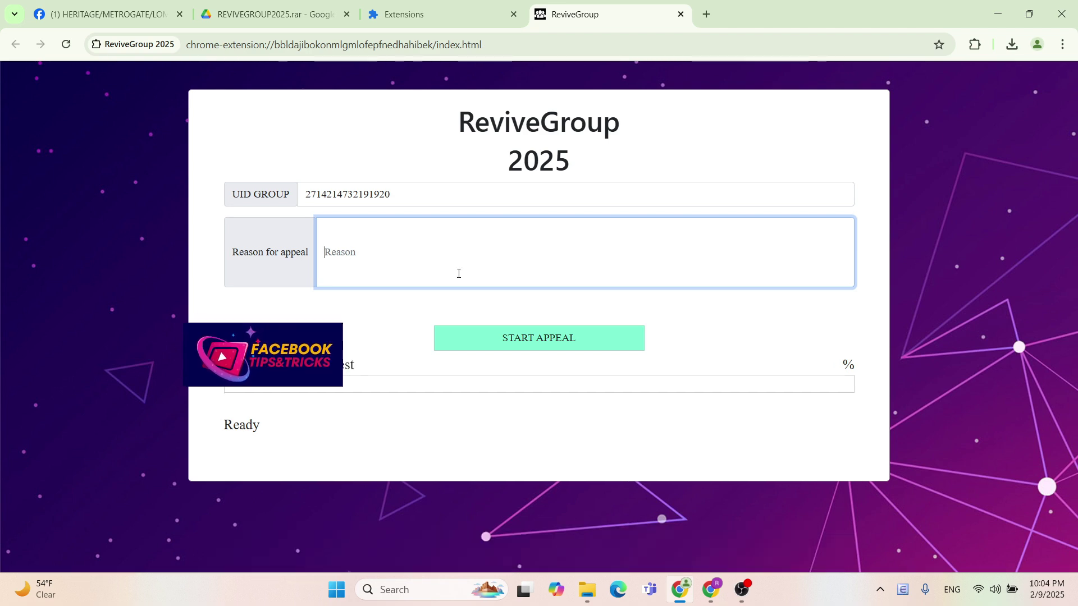
left_click(292, 17)
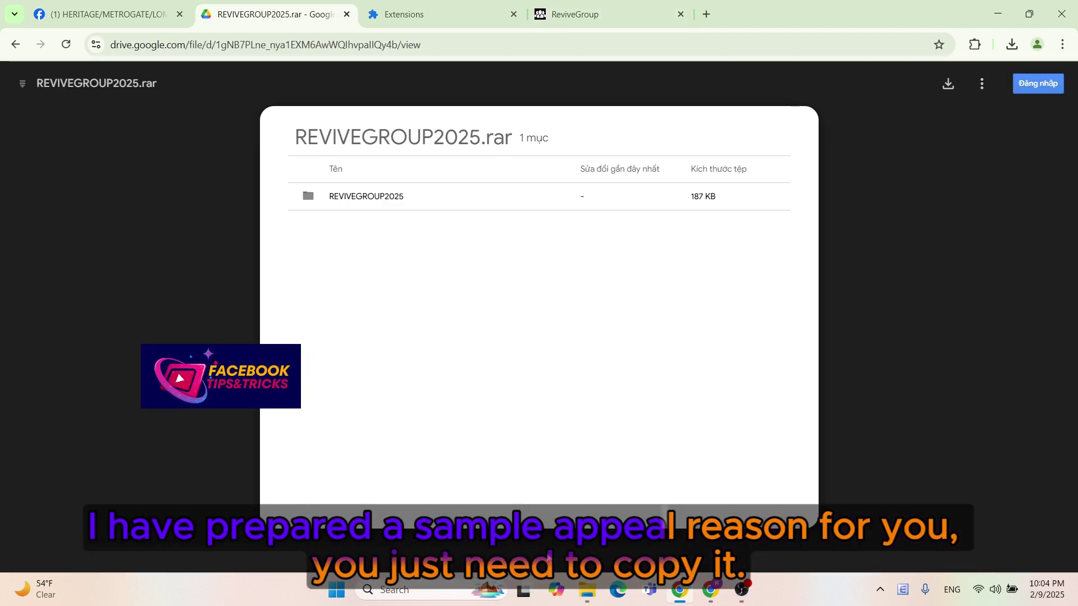
key("alt+Tab")
left_click(450, 148)
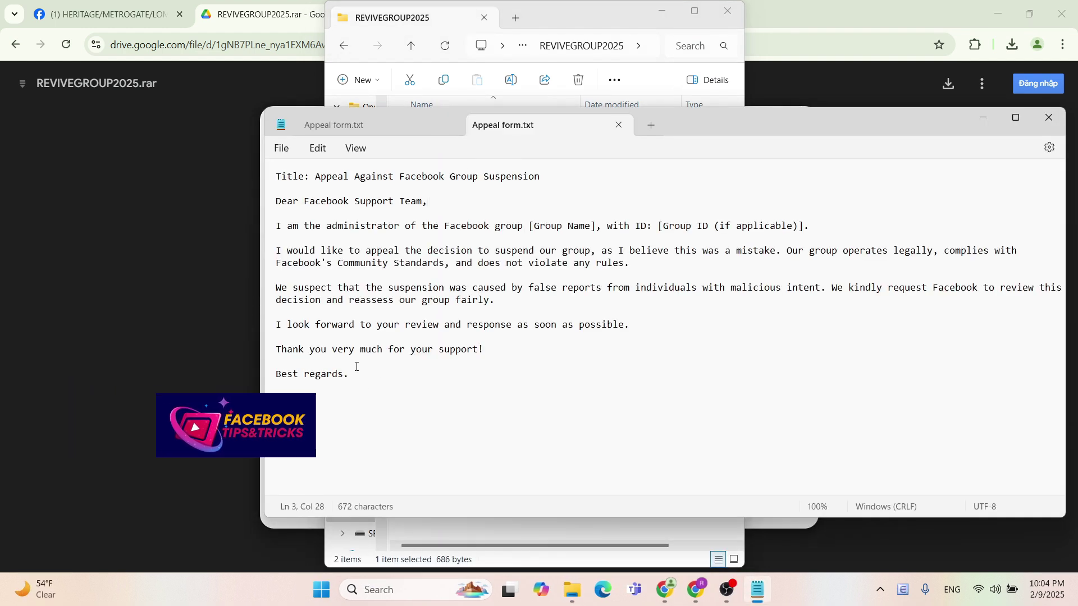
Copy the whole 'Appeal Against Facebook Group Suspension' letter from Appeal form.txt.
double_click(373, 301)
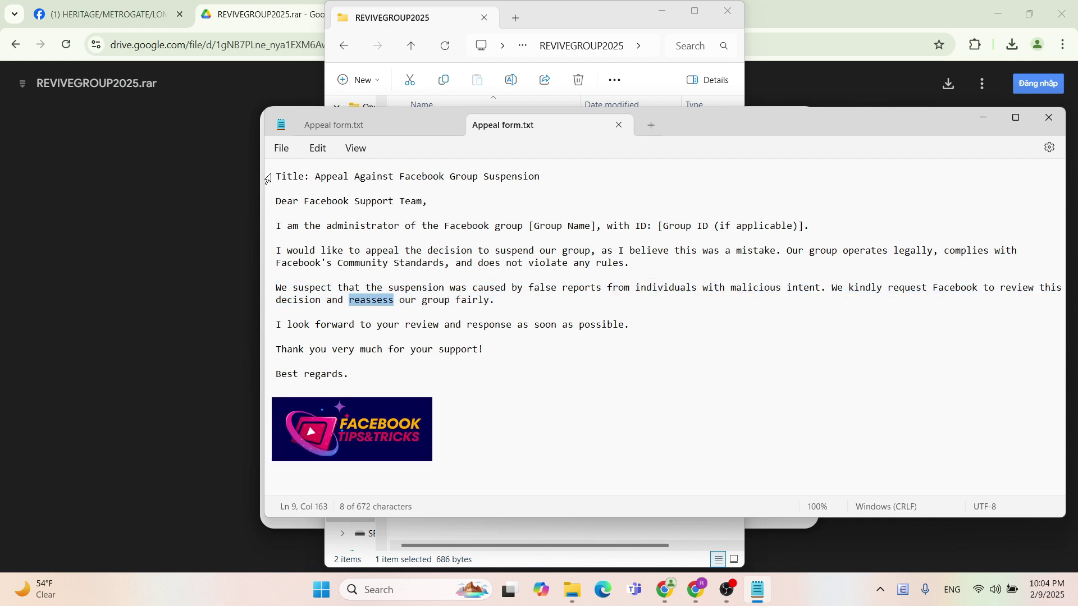
left_click_drag(268, 178, 381, 374)
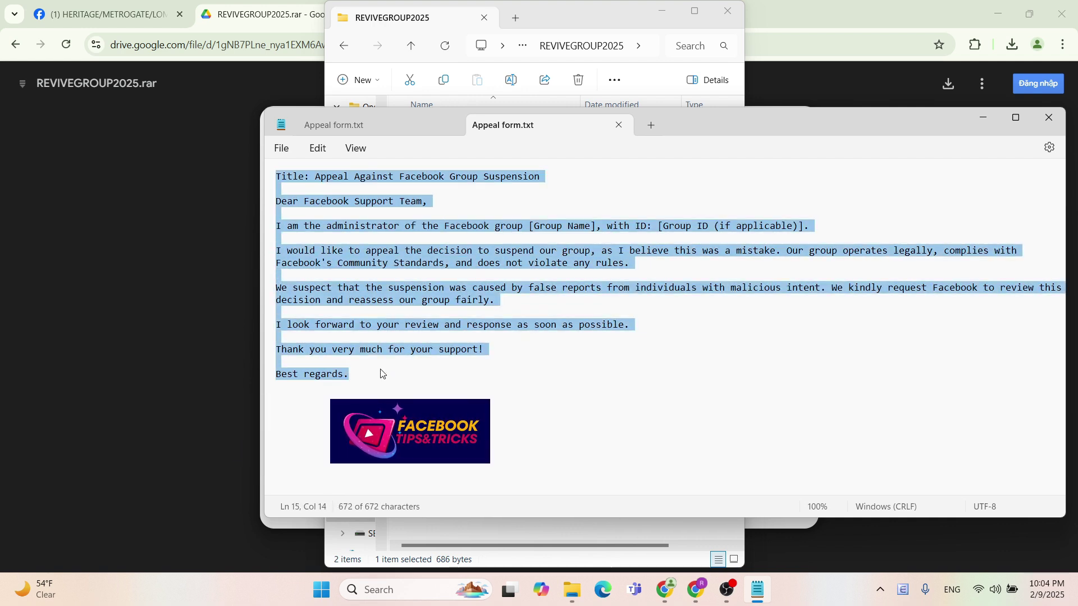
right_click(385, 260)
left_click(422, 331)
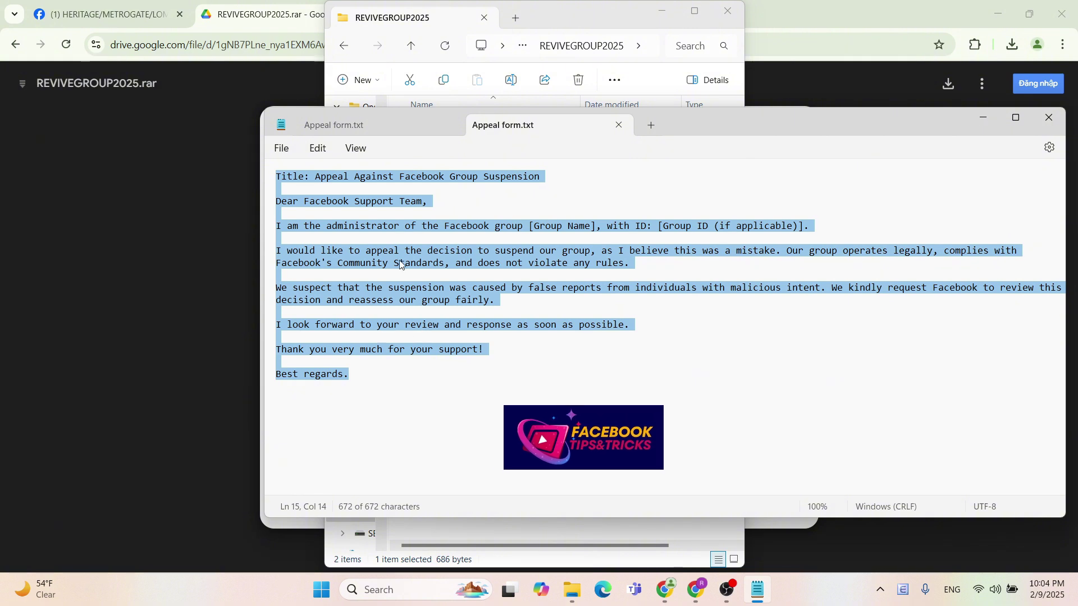
Paste the copied appeal letter into ReviveGroup's Reason for appeal field.
left_click(218, 17)
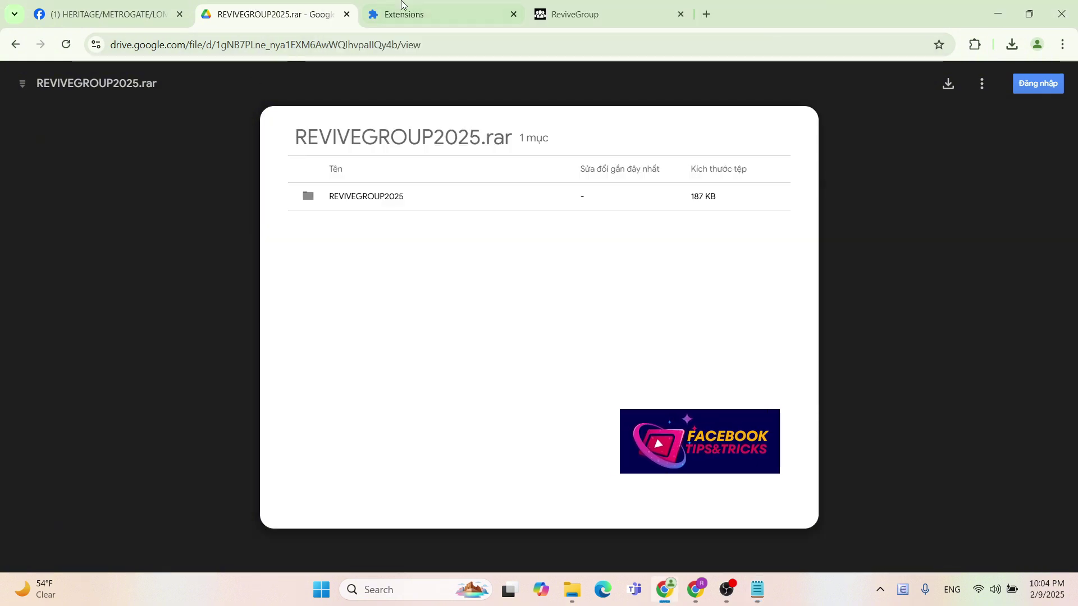
left_click(579, 14)
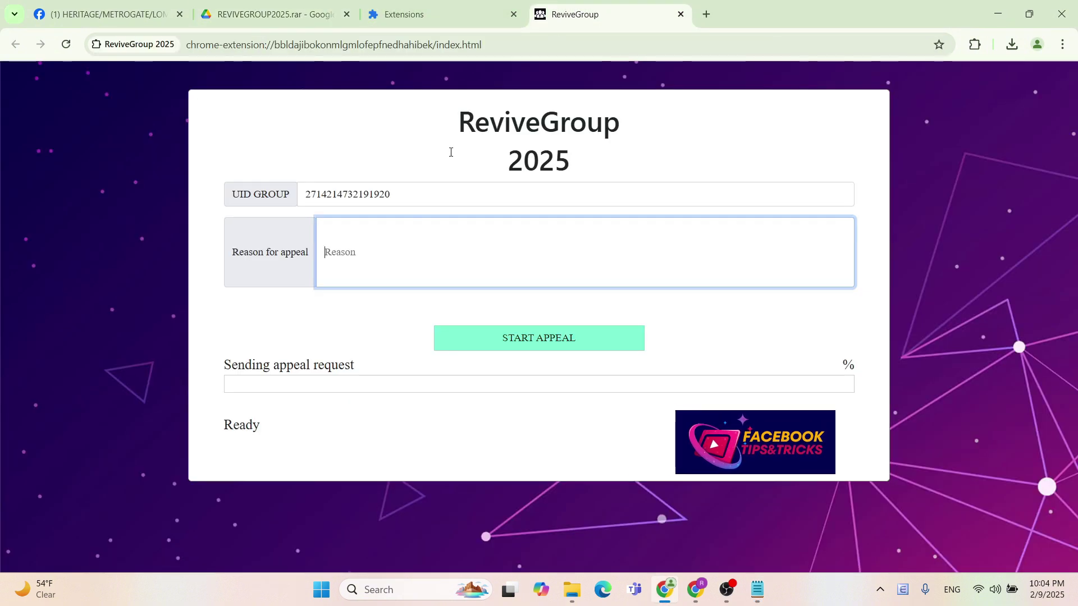
right_click(355, 256)
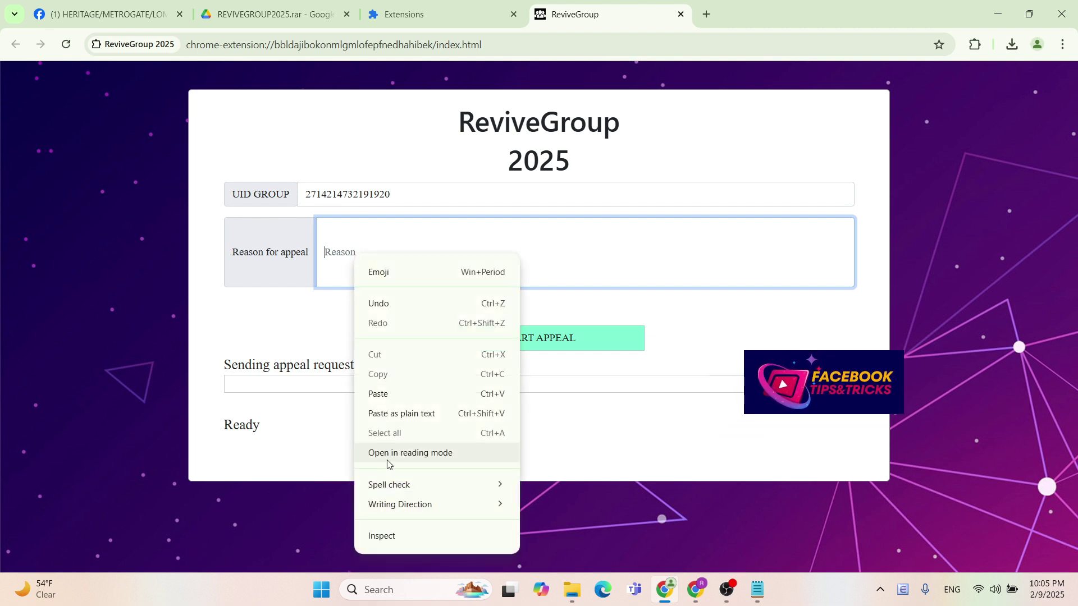
left_click(402, 393)
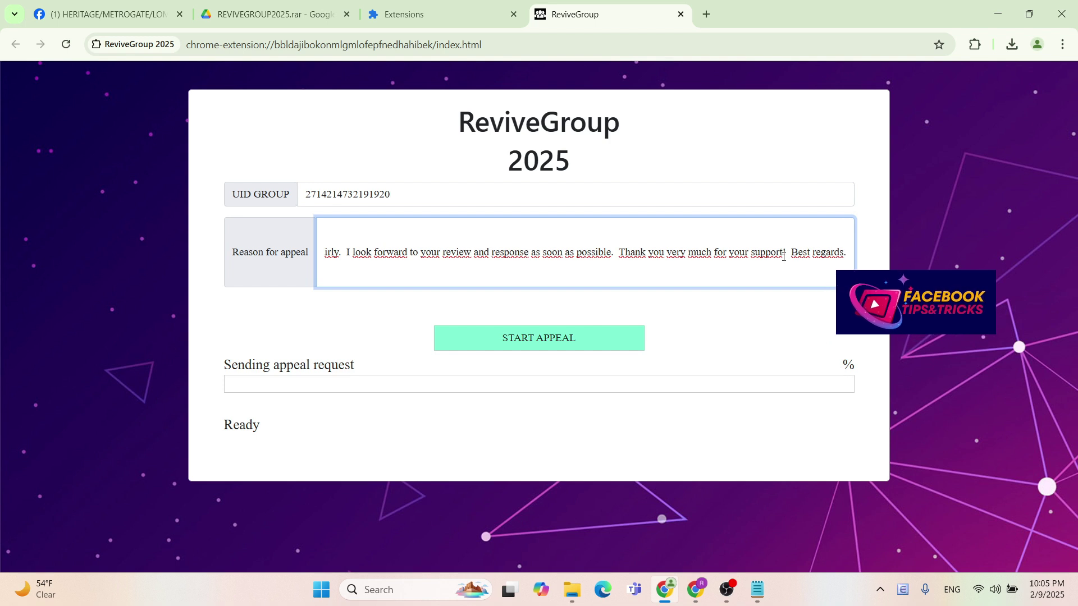
Locate and select the [Group placeholder in the pasted letter, then return to Facebook.
left_click_drag(568, 253, 293, 249)
left_click(369, 250)
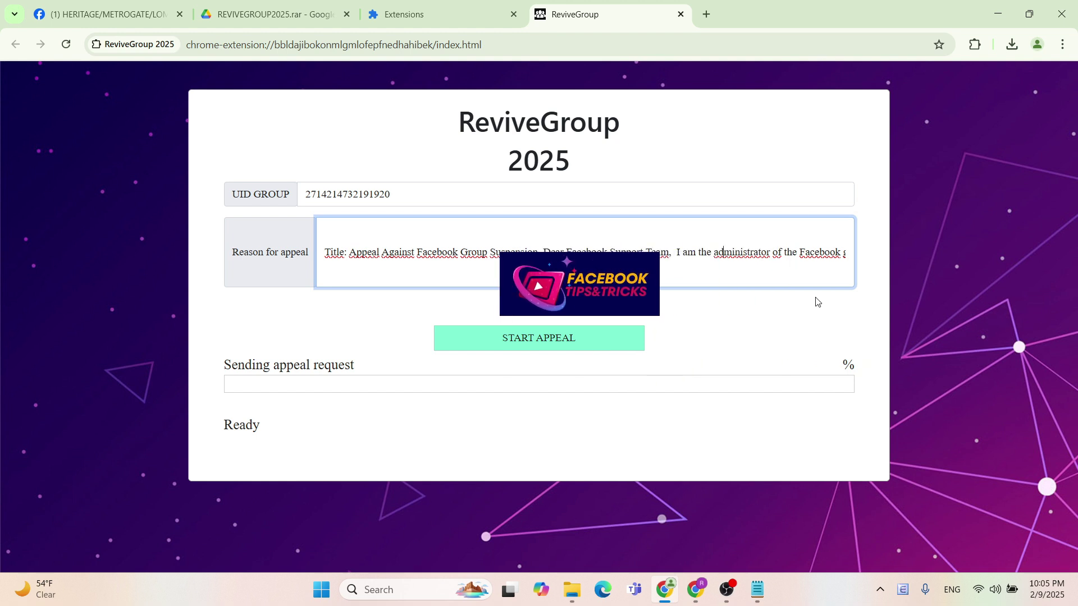
key("ctrl+Right")
key("ctrl+Right")
key("ctrl+Right")
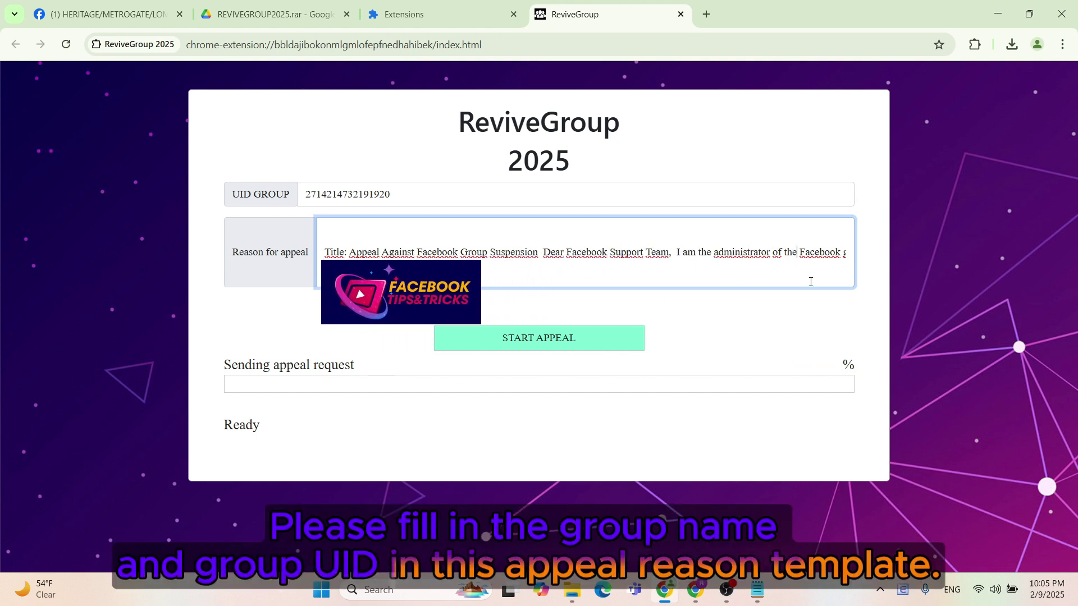
key("ctrl+Right")
key("ctrl+Right")
key("ctrl+Right")
key("ctrl+Right")
key("ctrl+Right")
key("ctrl+Right")
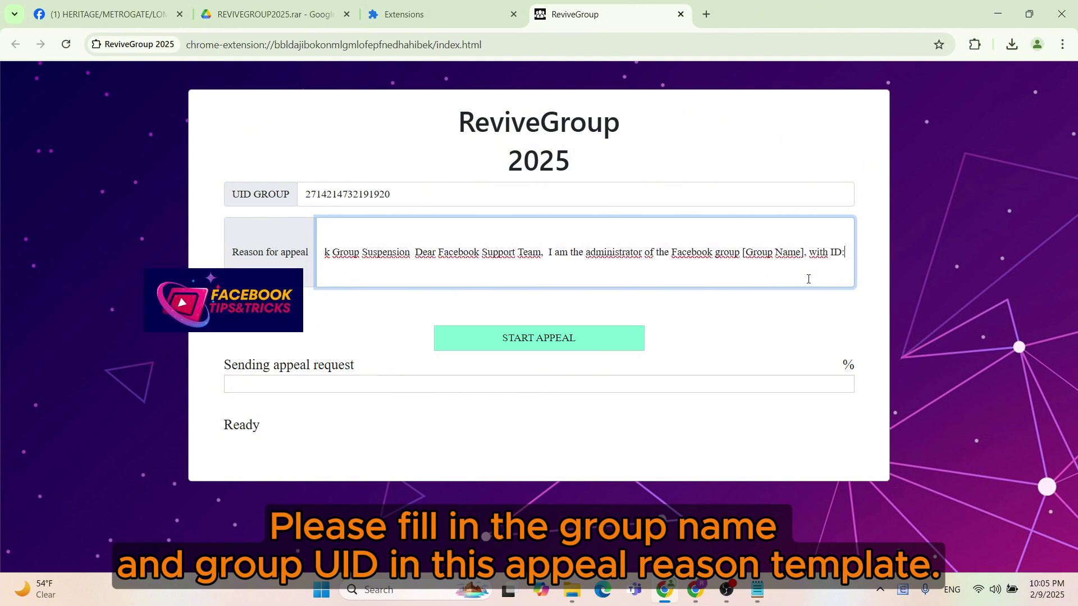
key("ctrl+Right")
key("ctrl+Right")
key("ctrl+Right")
key("ctrl+Right")
key("ctrl+Right")
key("ctrl+Right")
key("ctrl+Right")
key("ctrl+Right")
key("ctrl+Right")
key("ctrl+Right")
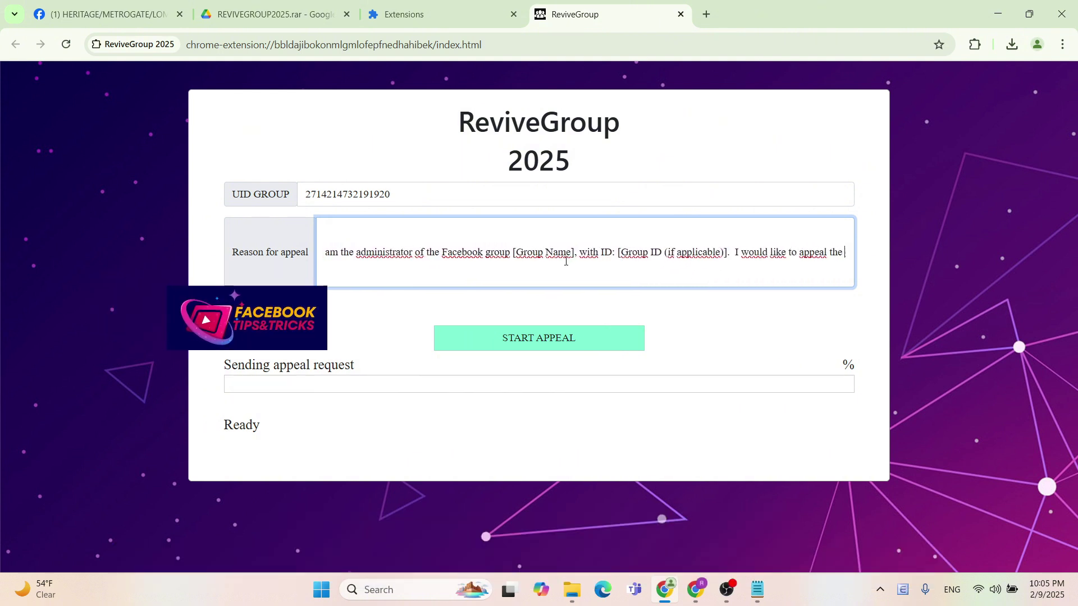
key("Right")
key("Right")
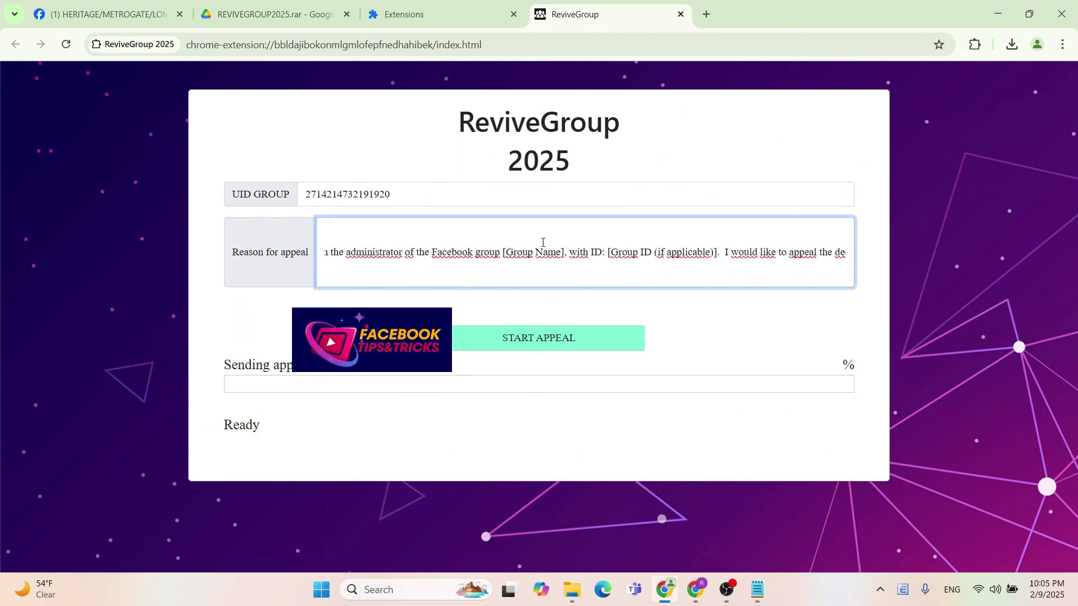
left_click_drag(504, 252, 537, 252)
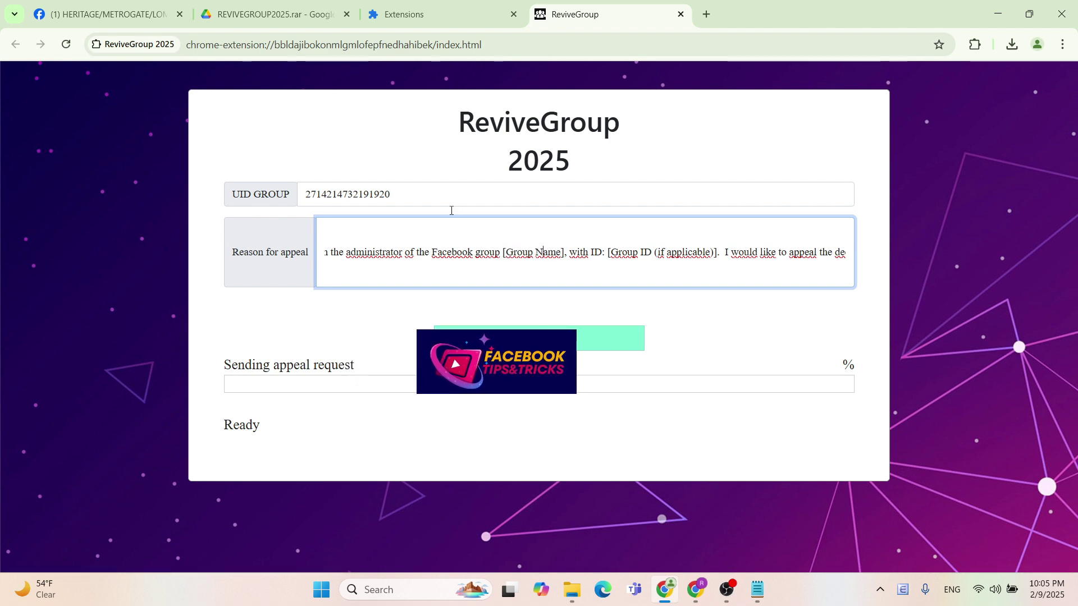
key("ctrl+1")
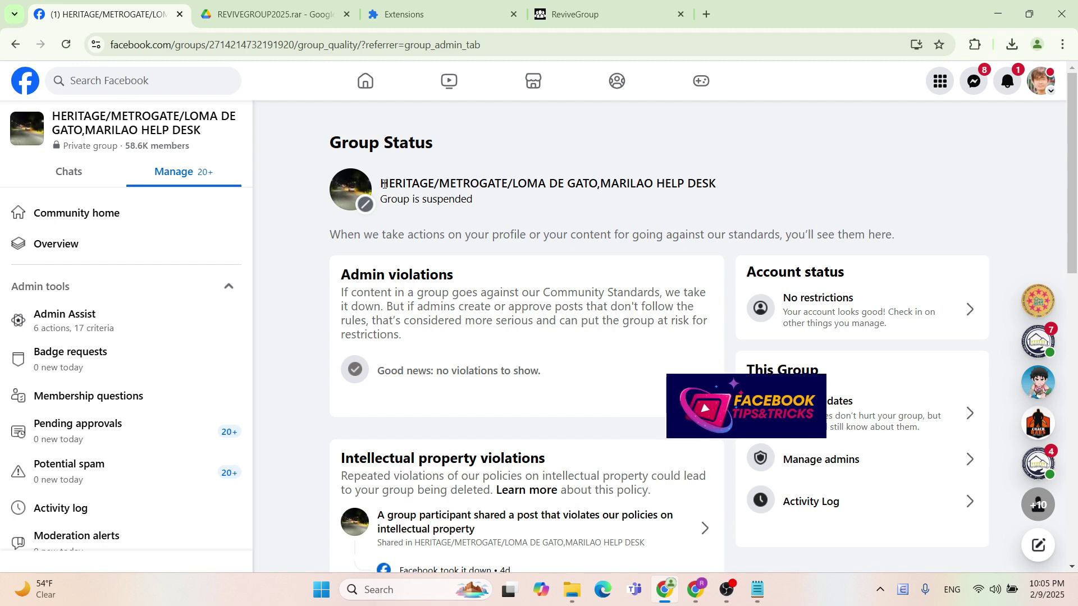
Replace [Group Name] in the reason with the copied HERITAGE/METROGATE/LOMA DE GATO,MARILAO HELP DESK name.
left_click_drag(384, 185, 703, 186)
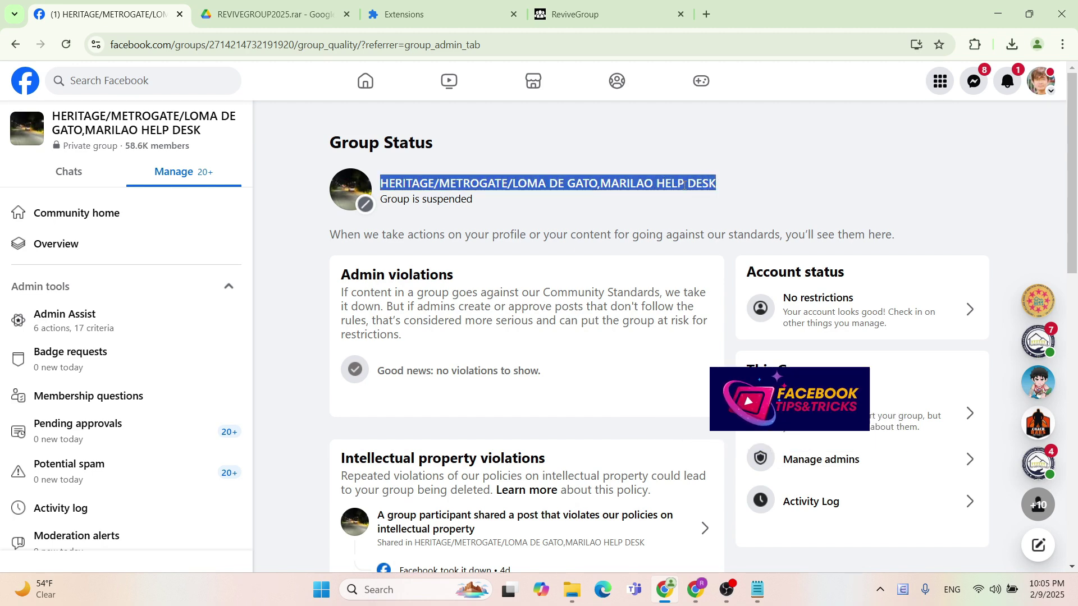
right_click(694, 195)
left_click(708, 203)
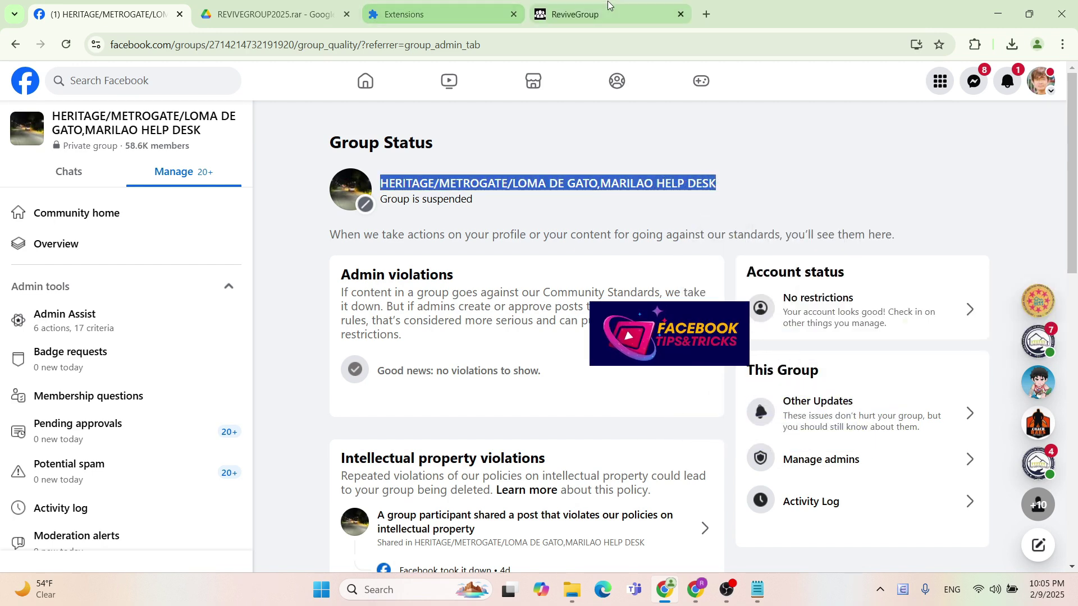
left_click(579, 14)
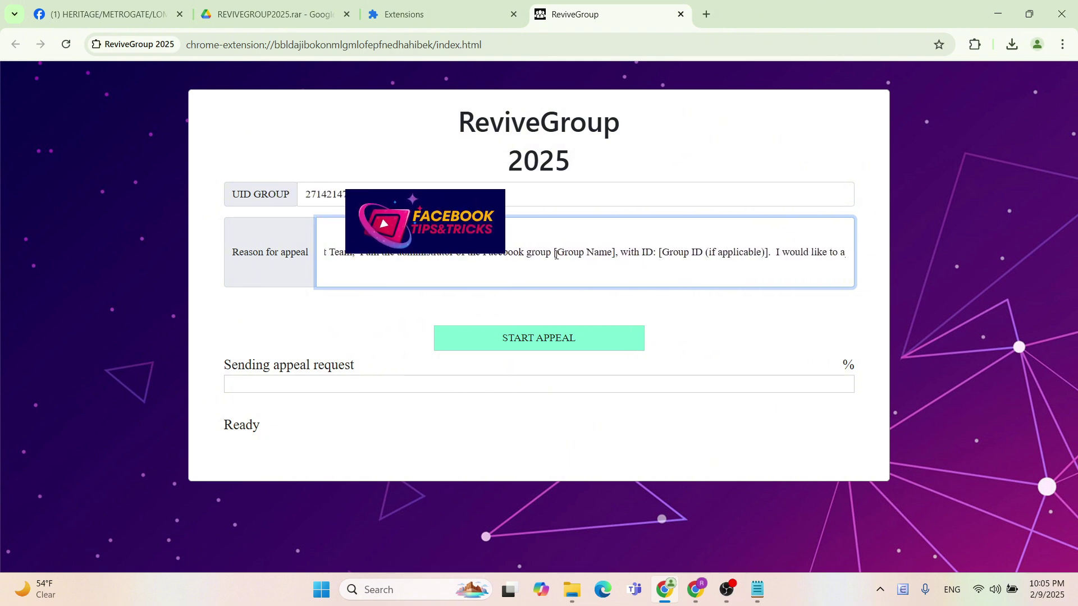
left_click_drag(556, 252, 614, 252)
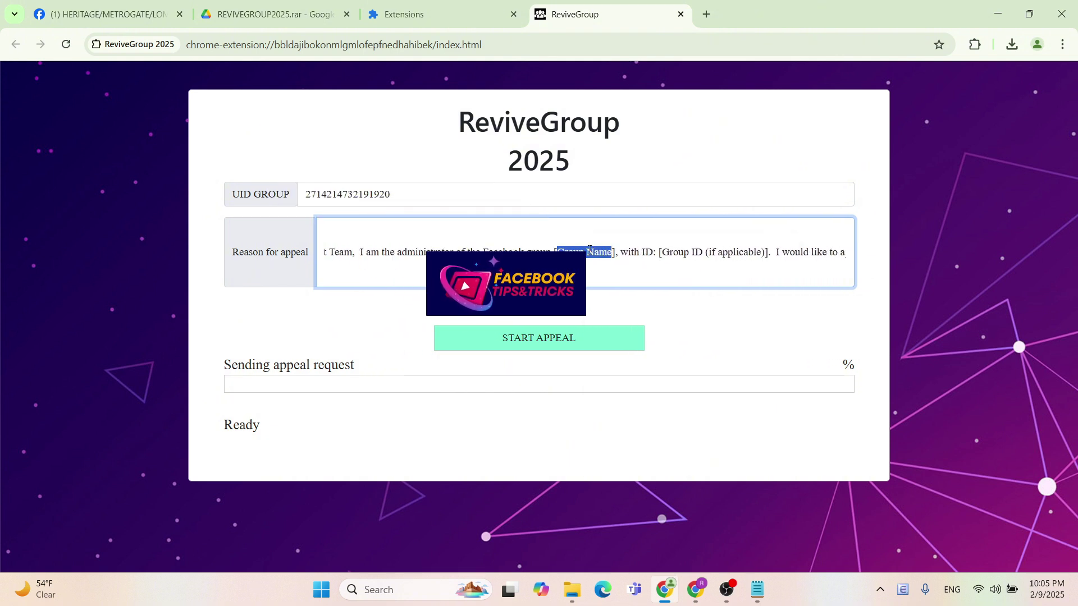
right_click(596, 247)
left_click(603, 317)
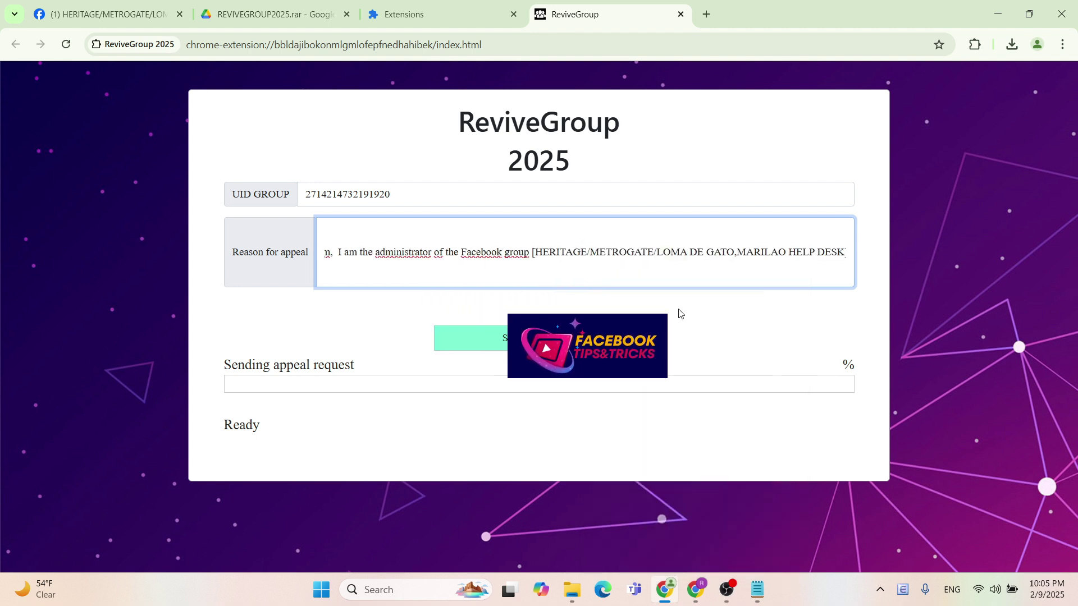
left_click(701, 260)
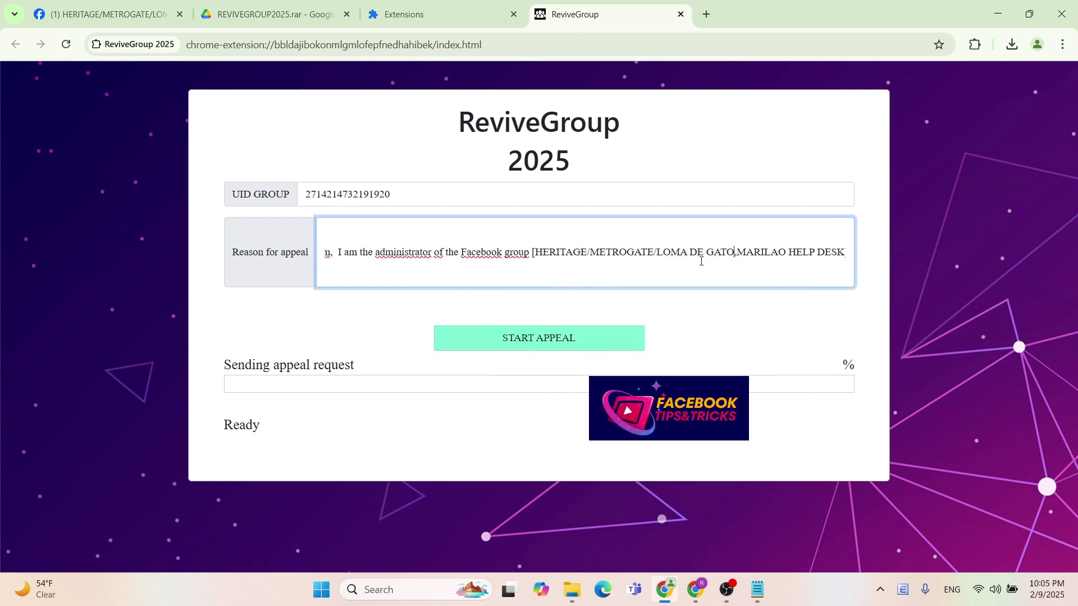
key("Right")
key("Right")
key("Right")
key("Right")
key("Right")
key("Right")
key("Right")
key("Right")
key("Right")
key("Right")
key("Right")
key("Right")
key("Right")
key("Right")
key("Right")
key("Right")
key("Right")
key("Right")
key("Right")
key("Right")
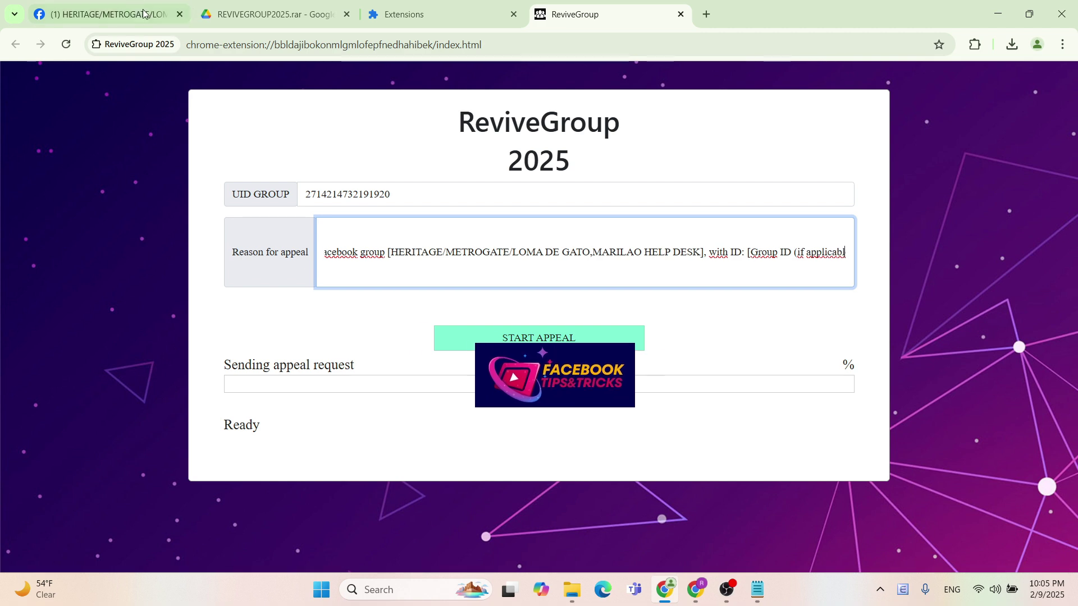
left_click(106, 14)
left_click(245, 45)
double_click(245, 45)
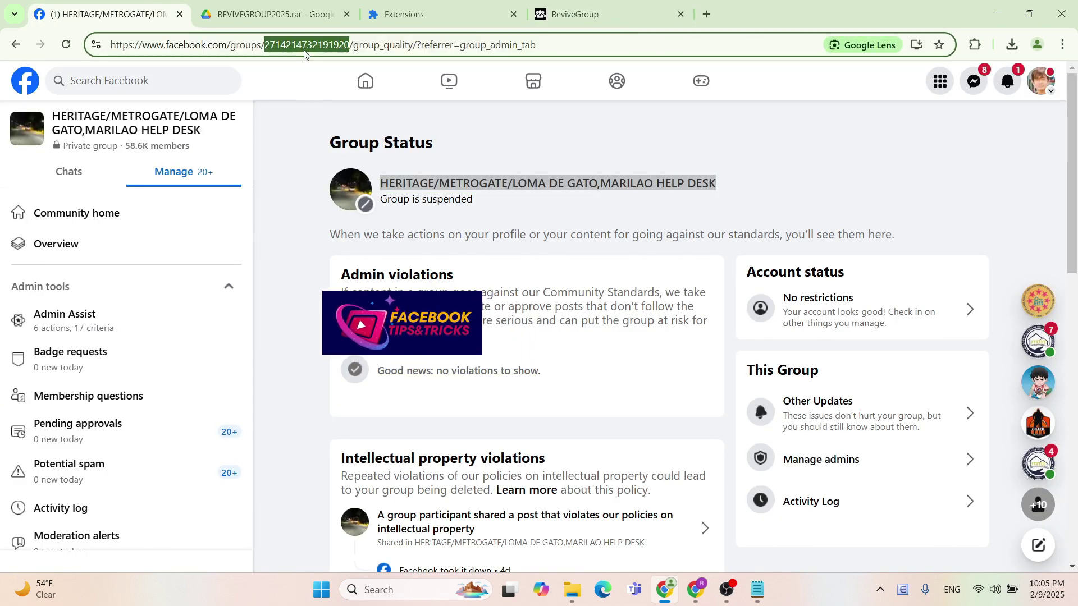
right_click(304, 48)
left_click(358, 184)
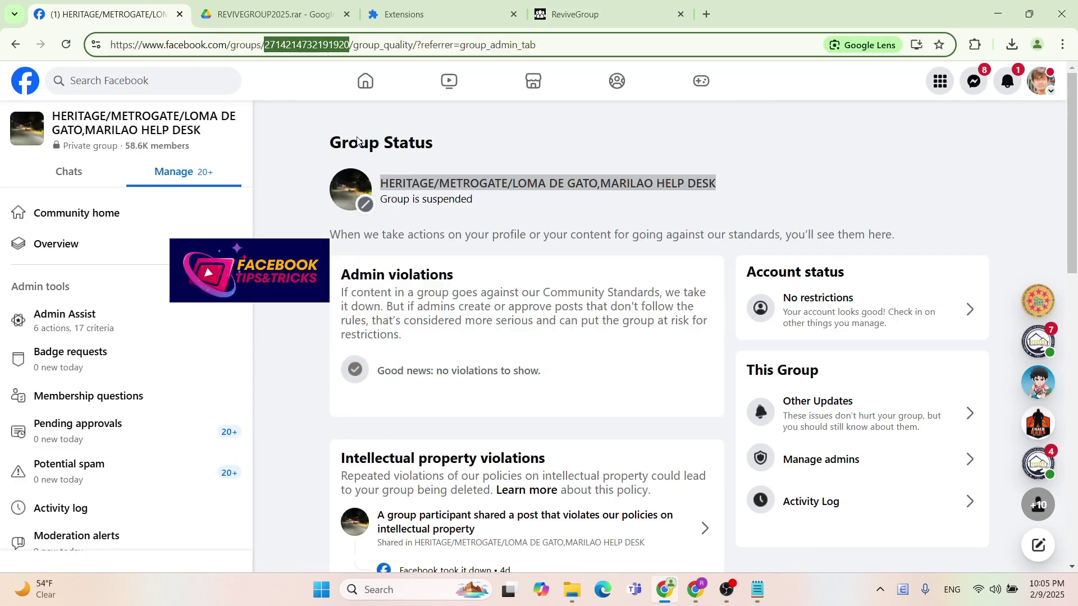
left_click(575, 14)
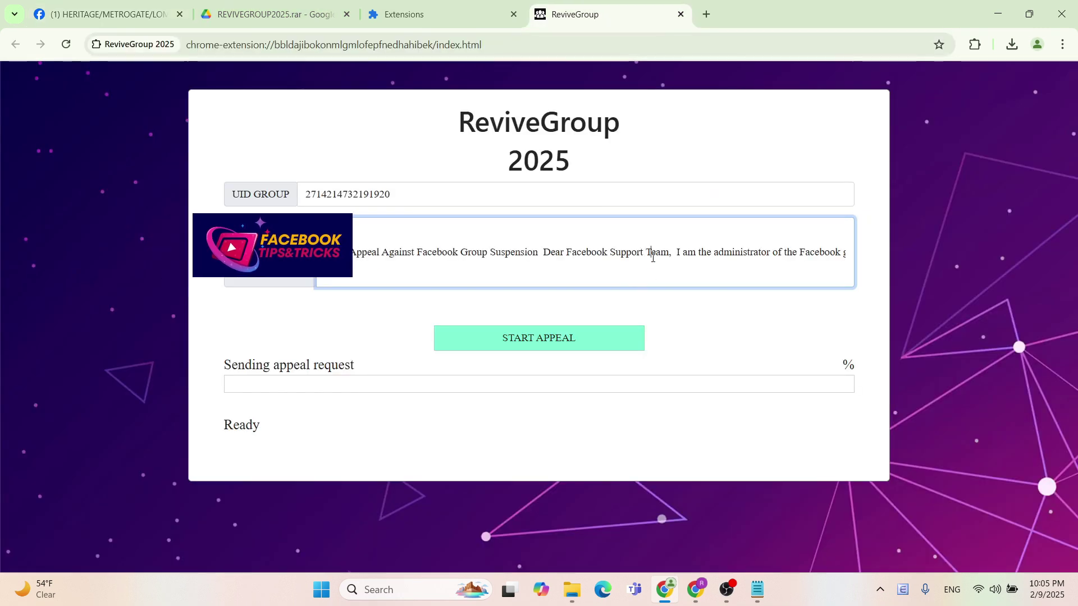
mouse_move(695, 252)
left_mouse_down()
mouse_move(831, 252)
mouse_move(703, 255)
left_mouse_up()
left_click(701, 255)
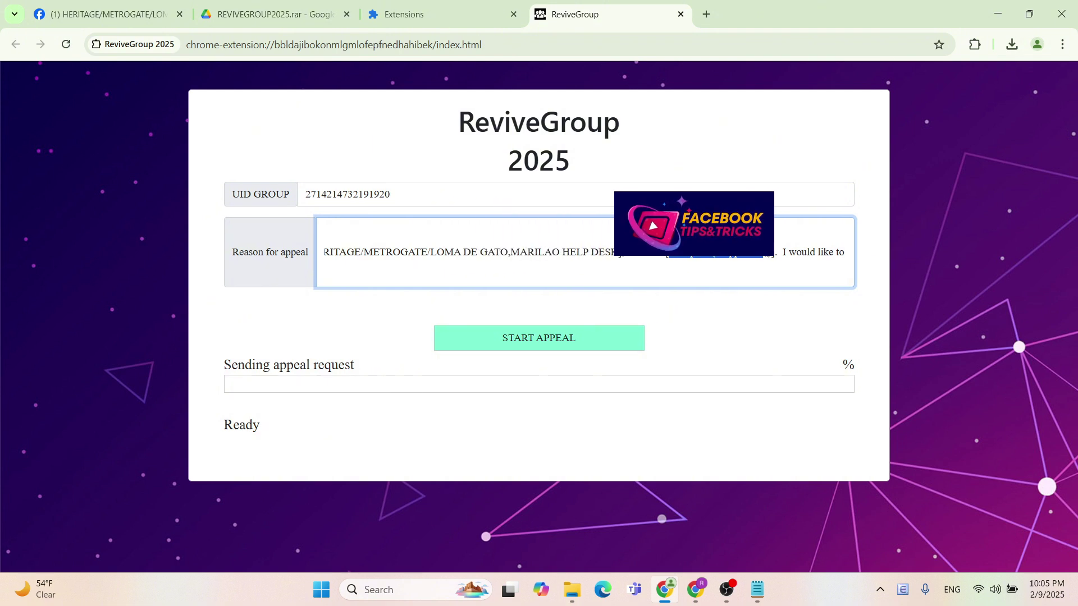
right_click(746, 254)
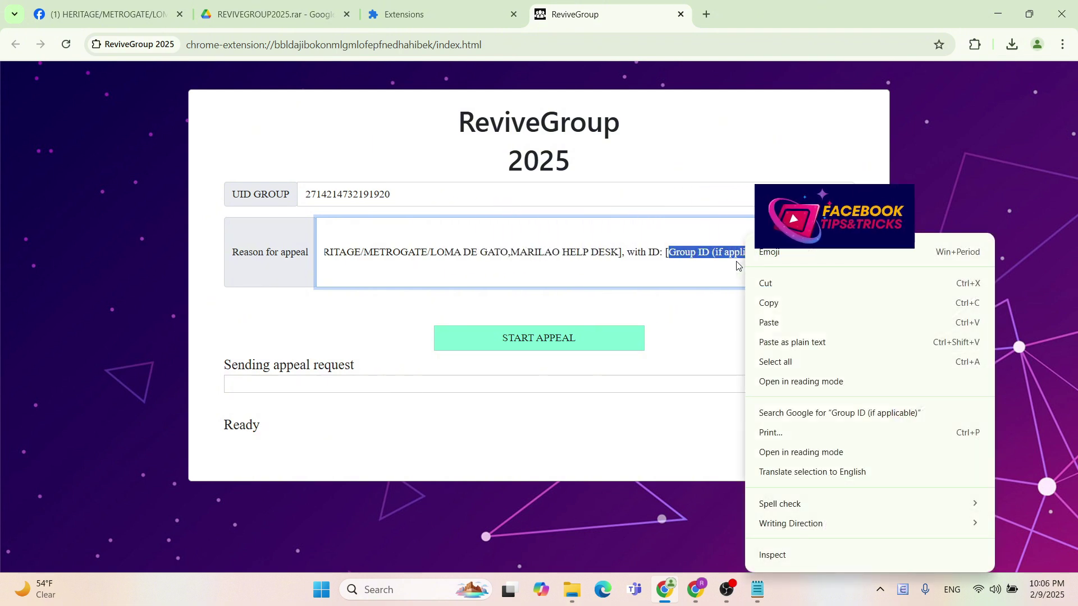
left_click(775, 320)
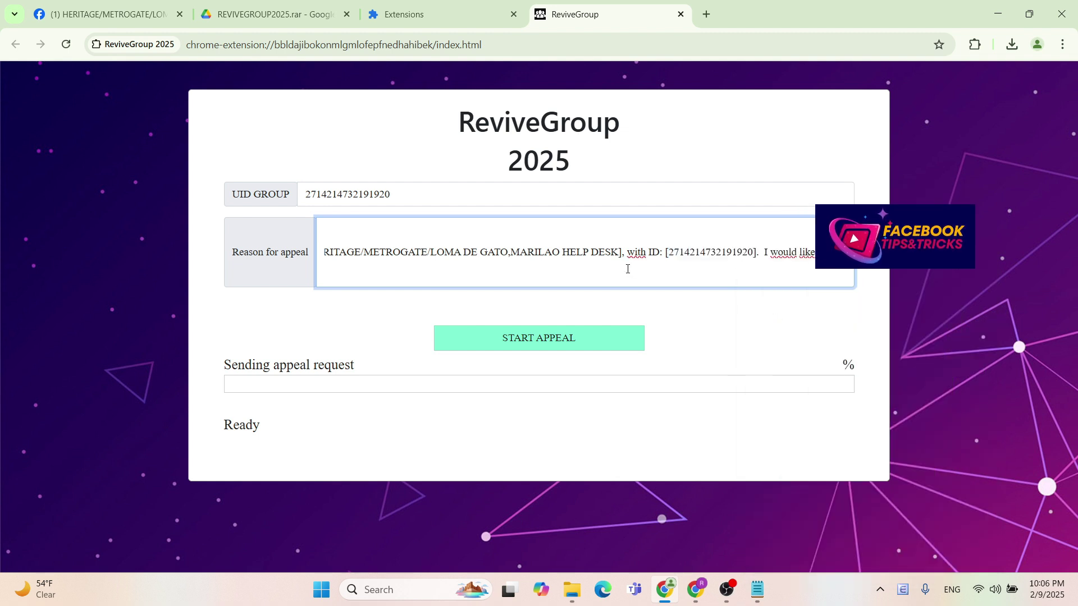
left_click(503, 312)
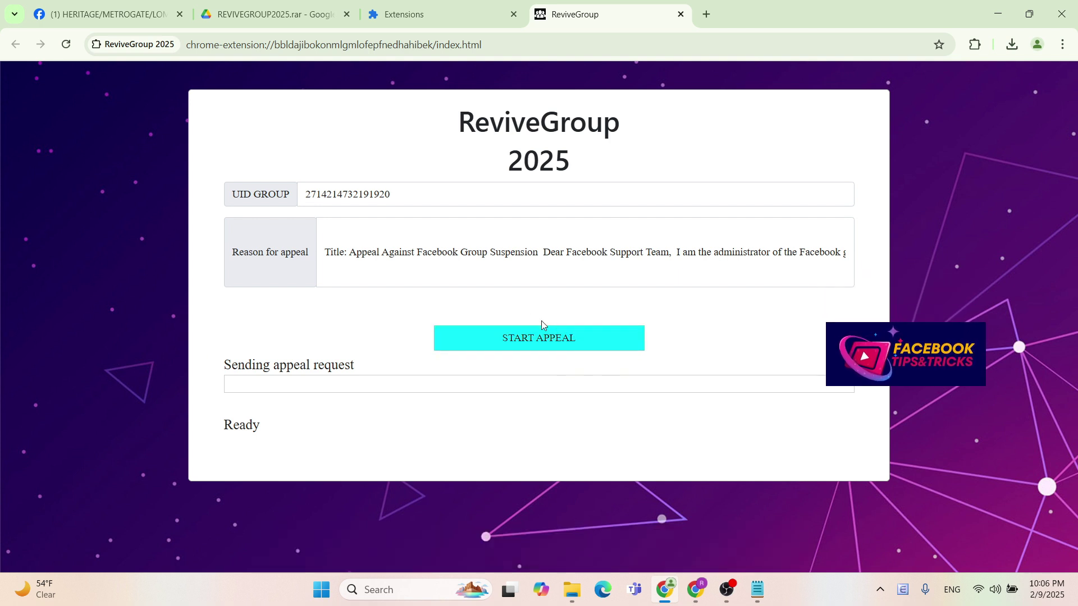
Start the appeal, confirm 'Result: Appeal successful' at 100%, and go back to Facebook.
left_click(548, 340)
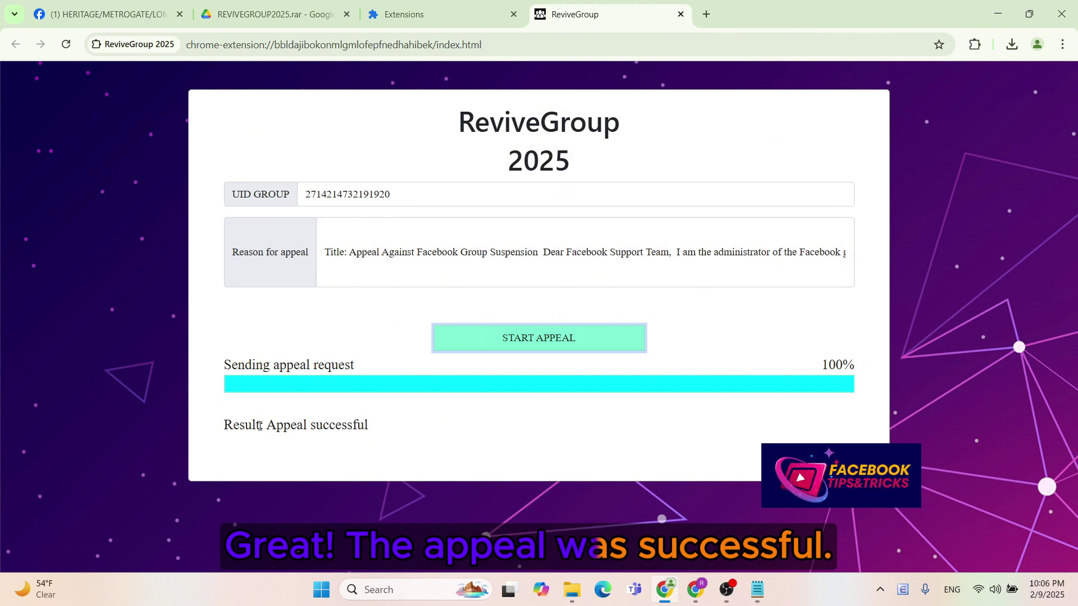
left_click_drag(223, 428, 385, 432)
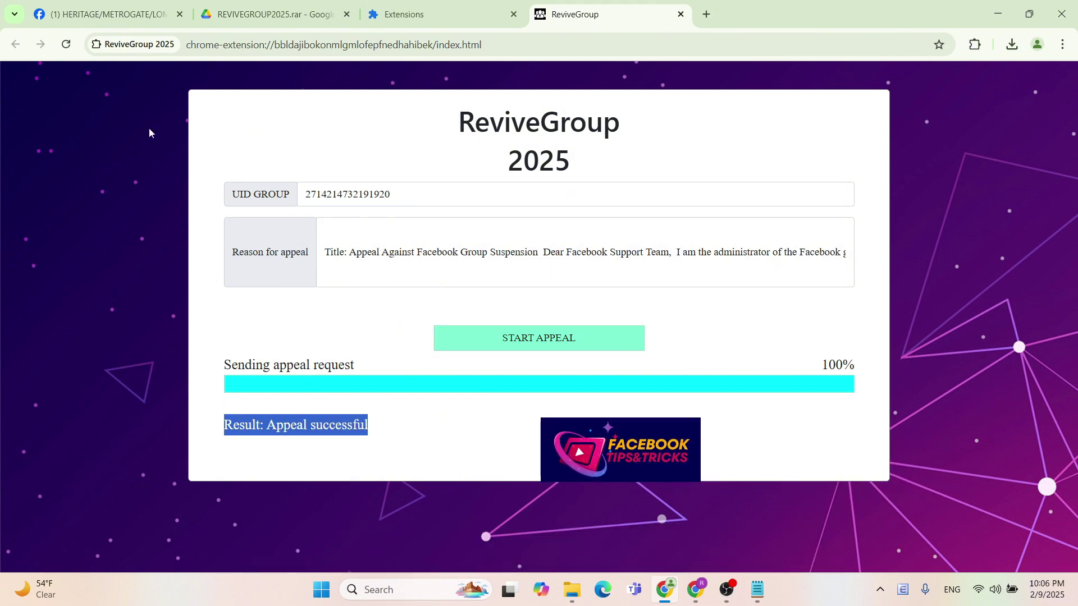
left_click(106, 14)
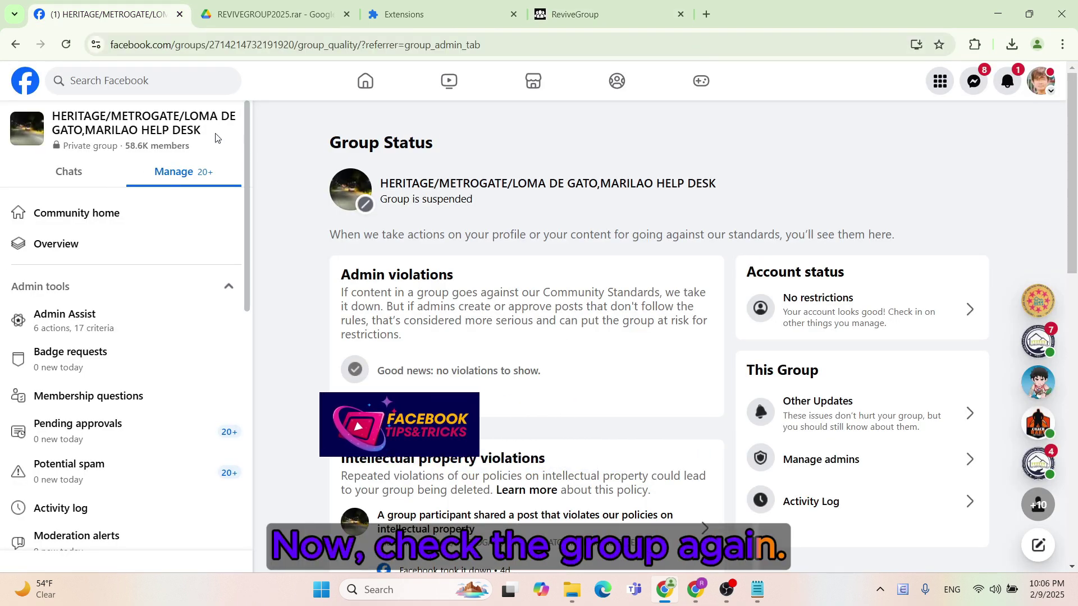
Reload the Facebook Group Status page three times; the group still shows as suspended.
left_click(65, 45)
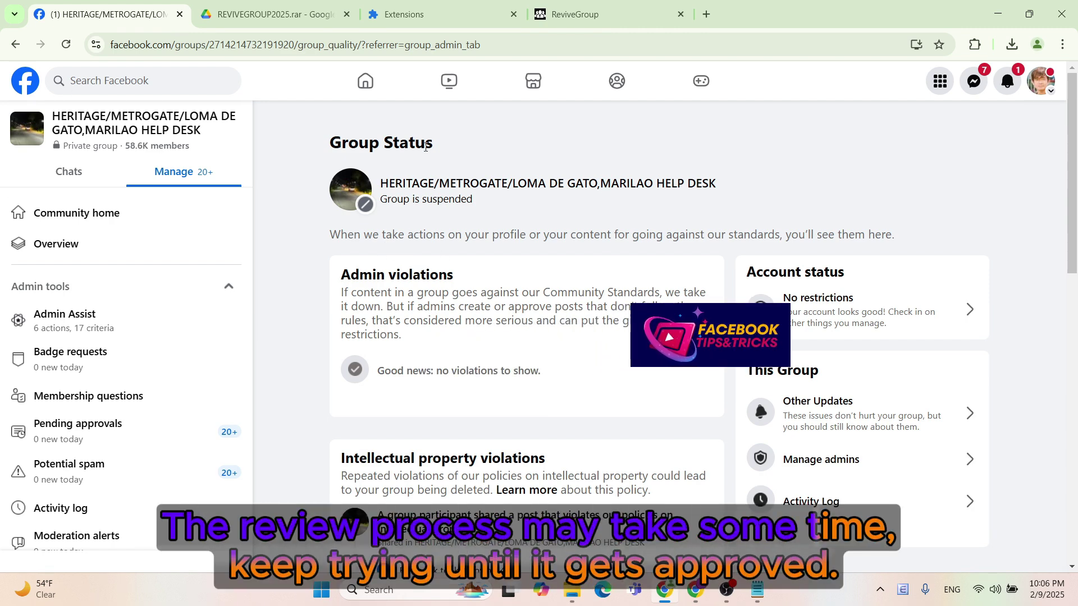
key("F5")
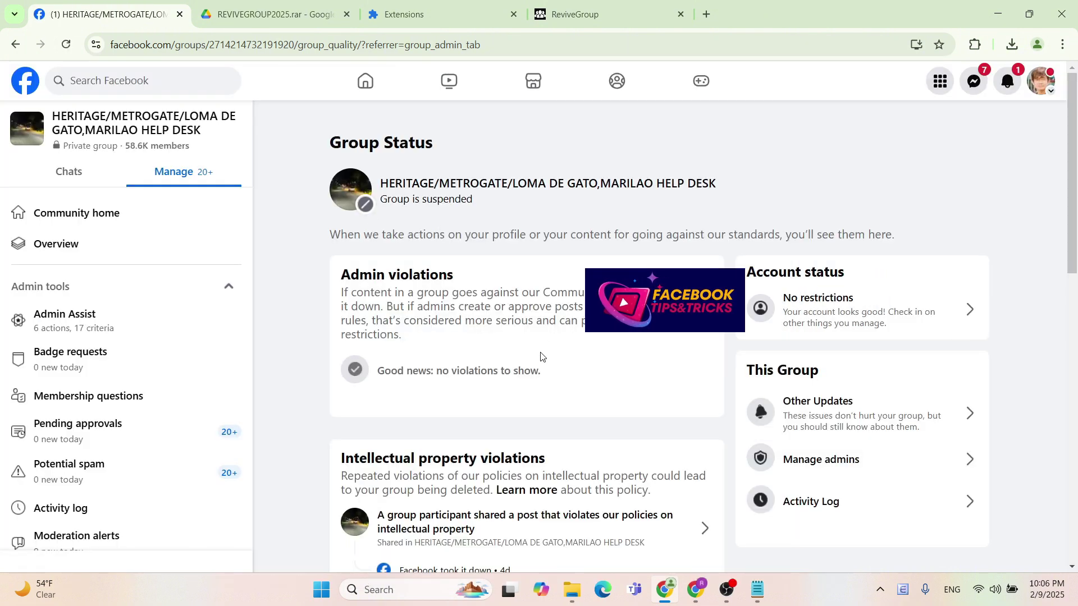
left_click(65, 44)
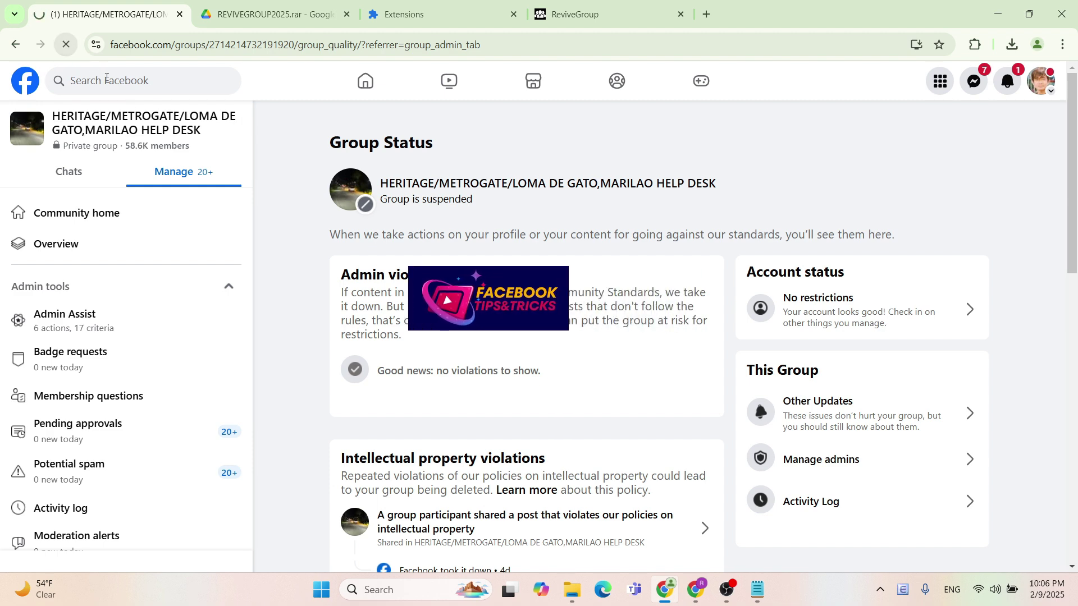